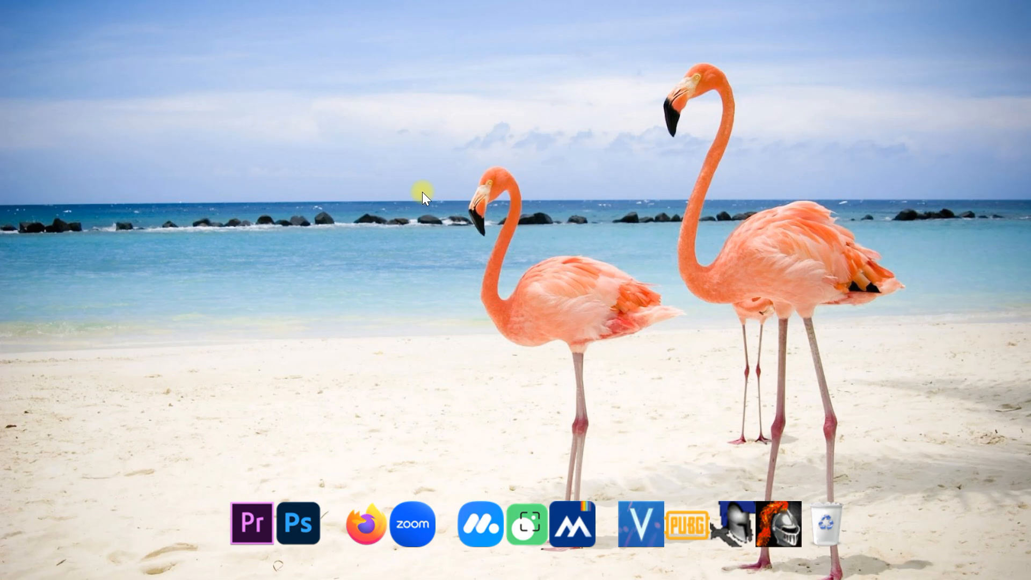
- Minimize Firefox to show the desktop, then bring the PK-24 Verval window back with Alt+Tab
{"action": "key", "text": "alt+Tab"}
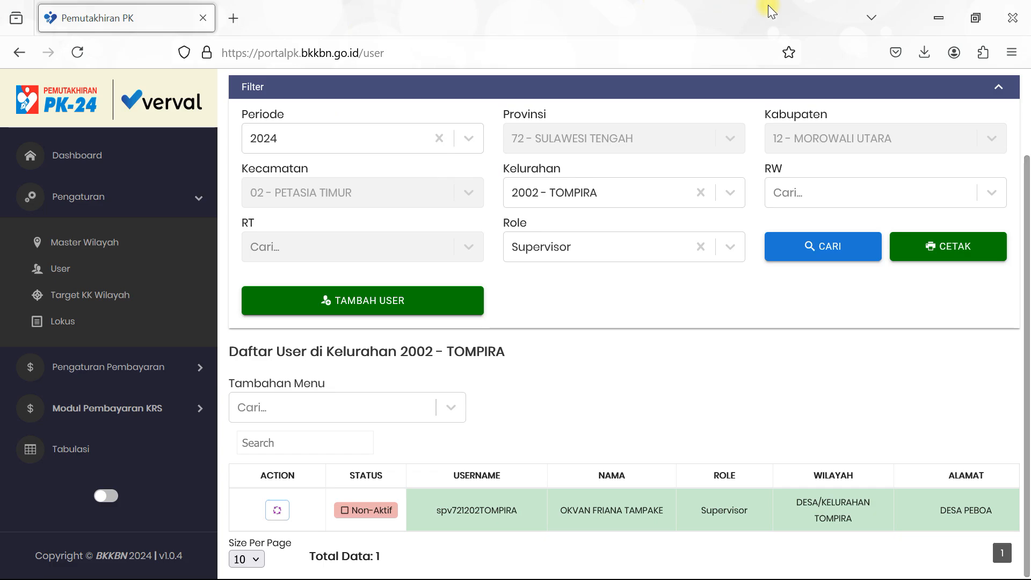
{"action": "left_click", "coordinate": [939, 18]}
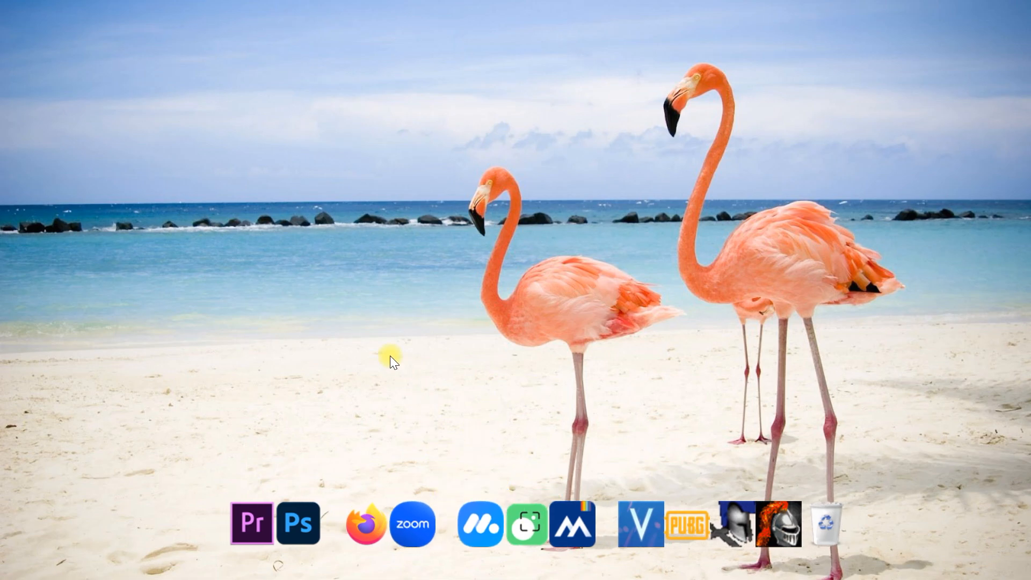
{"action": "key", "text": "alt+Tab"}
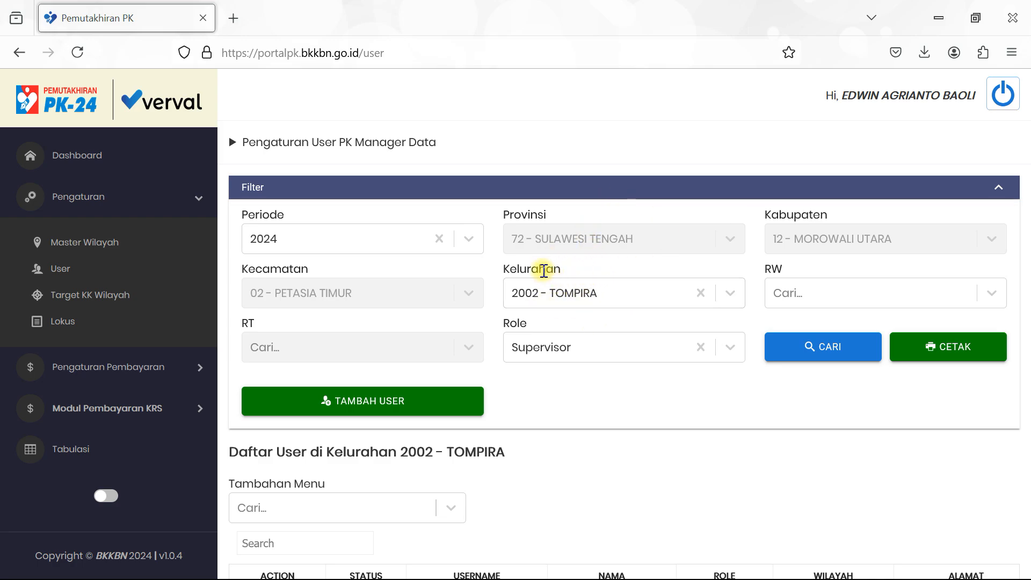
- Search the user list with Kelurahan 2002 - TOMPIRA and Role Supervisor
{"action": "left_click", "coordinate": [602, 292]}
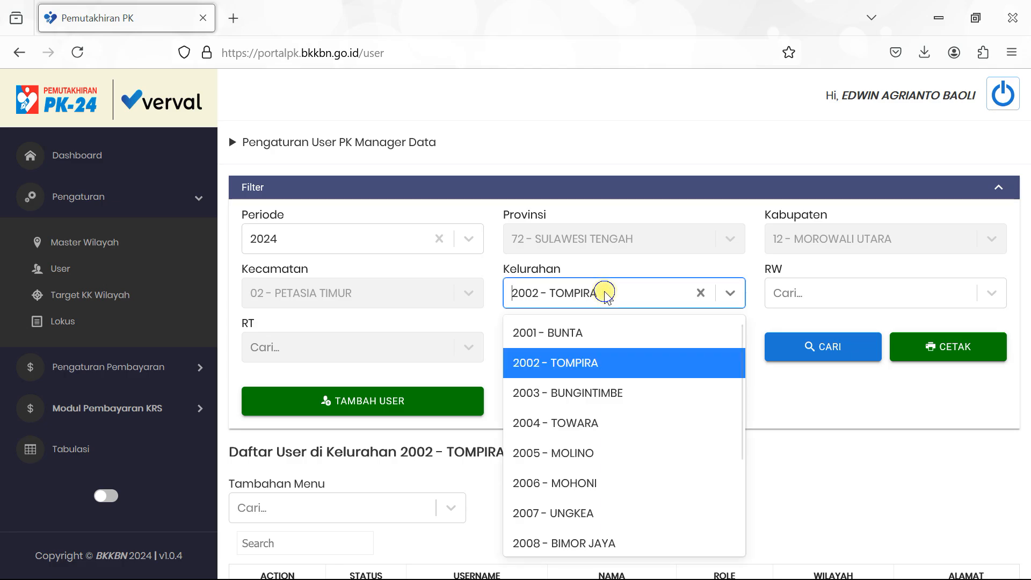
{"action": "left_click", "coordinate": [568, 362]}
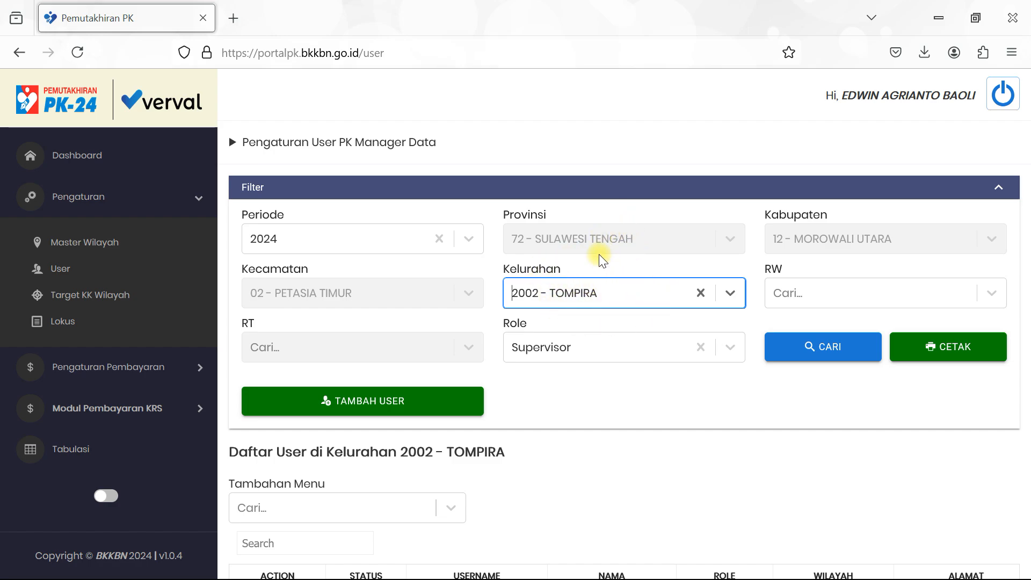
{"action": "key", "text": "Caps_Lock"}
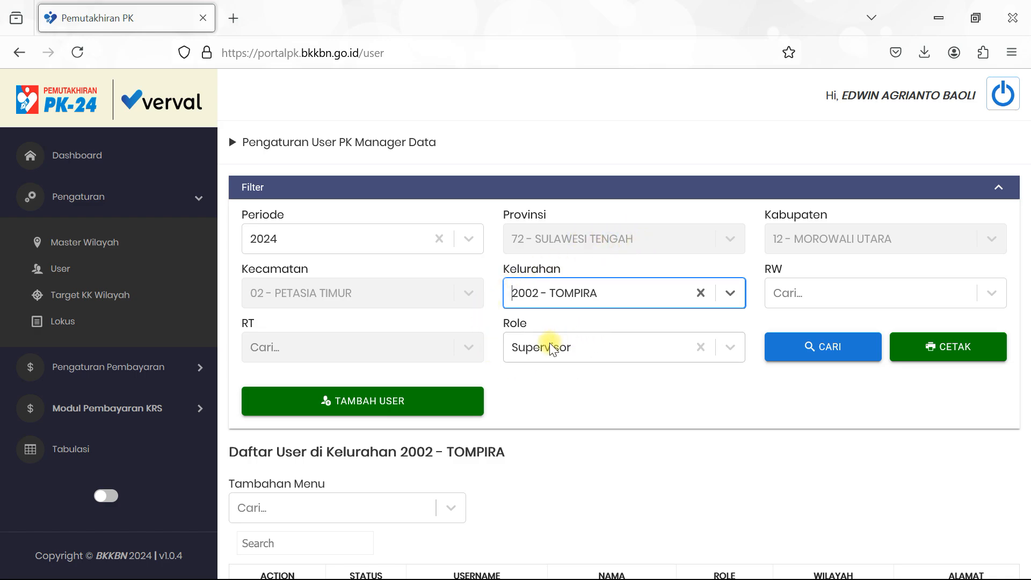
{"action": "left_click", "coordinate": [594, 347]}
{"action": "left_click", "coordinate": [572, 387]}
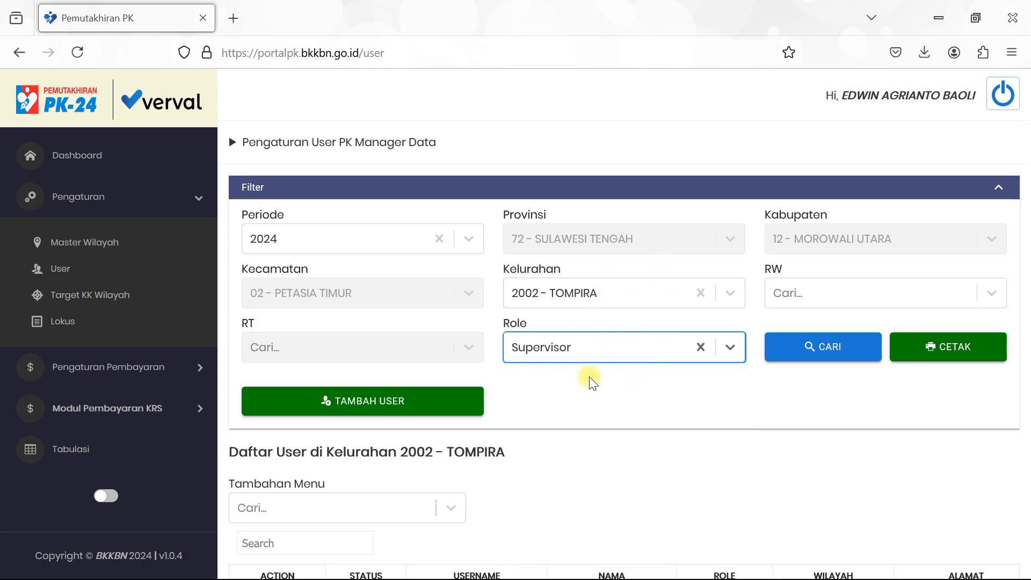
{"action": "scroll", "coordinate": [591, 381], "scroll_direction": "down", "scroll_amount": 2}
{"action": "scroll", "coordinate": [609, 368], "scroll_direction": "up", "scroll_amount": 2}
{"action": "left_click", "coordinate": [548, 349]}
{"action": "left_click", "coordinate": [534, 387]}
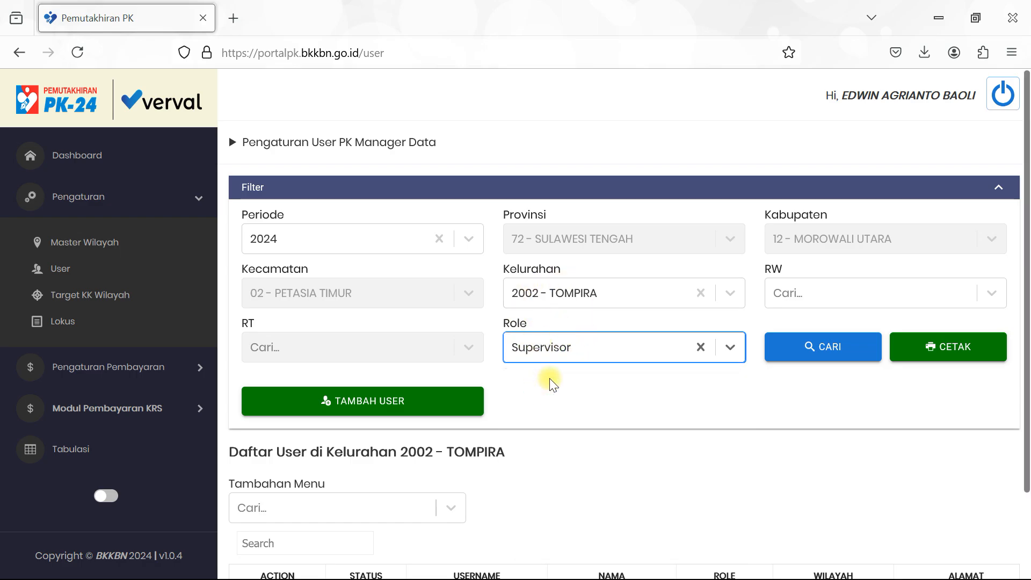
{"action": "left_click", "coordinate": [814, 352]}
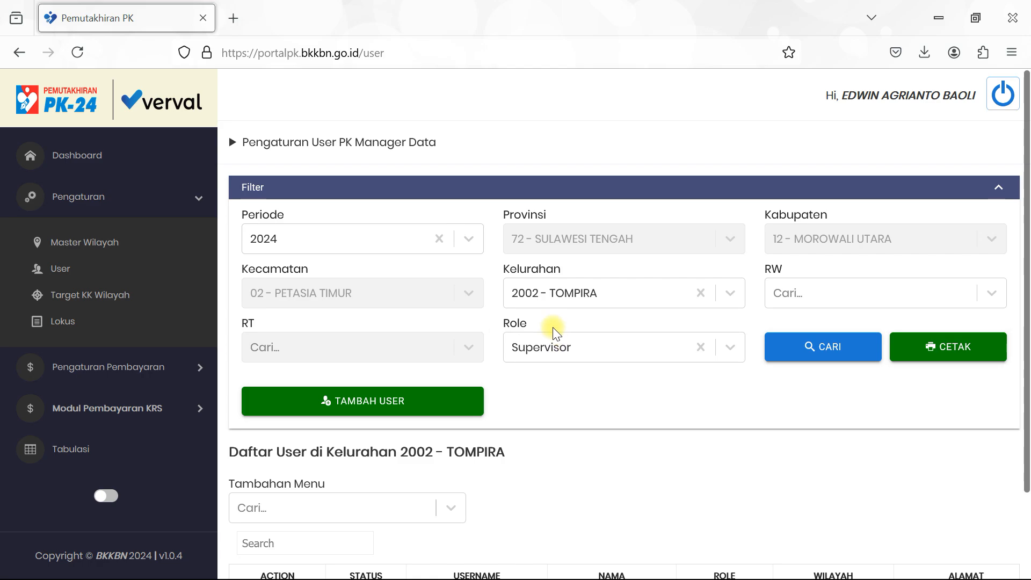
{"action": "scroll", "coordinate": [553, 327], "scroll_direction": "down", "scroll_amount": 2}
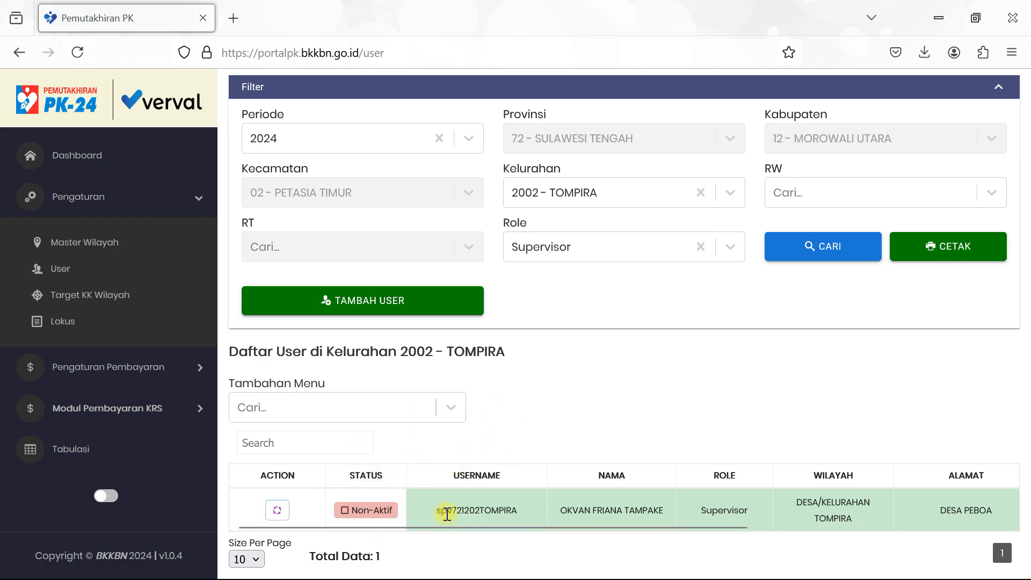
- Try to change the Supervisor's status, dismiss the lokus error, and open the Tambah User form
{"action": "left_click", "coordinate": [275, 513]}
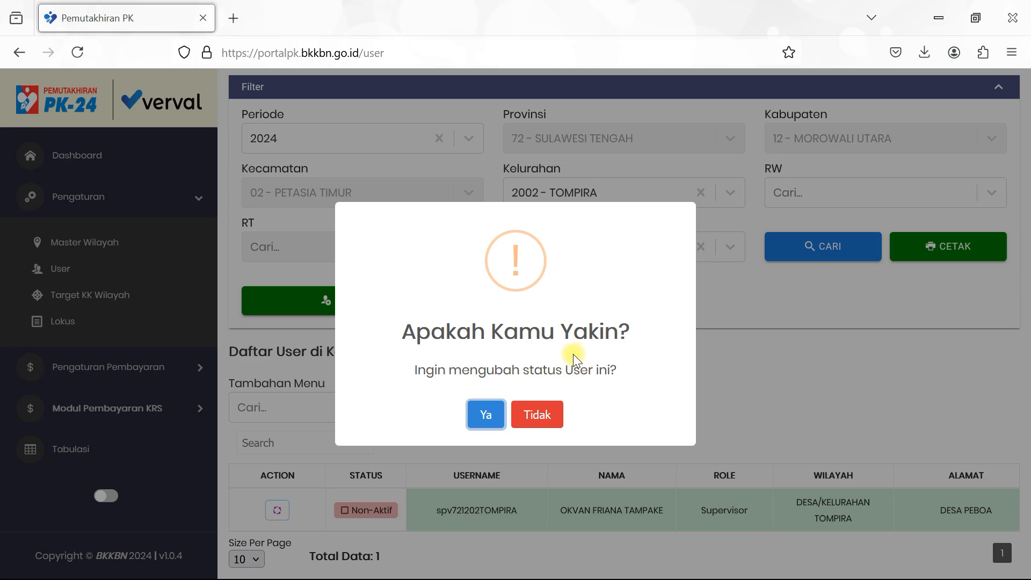
{"action": "left_click", "coordinate": [485, 413]}
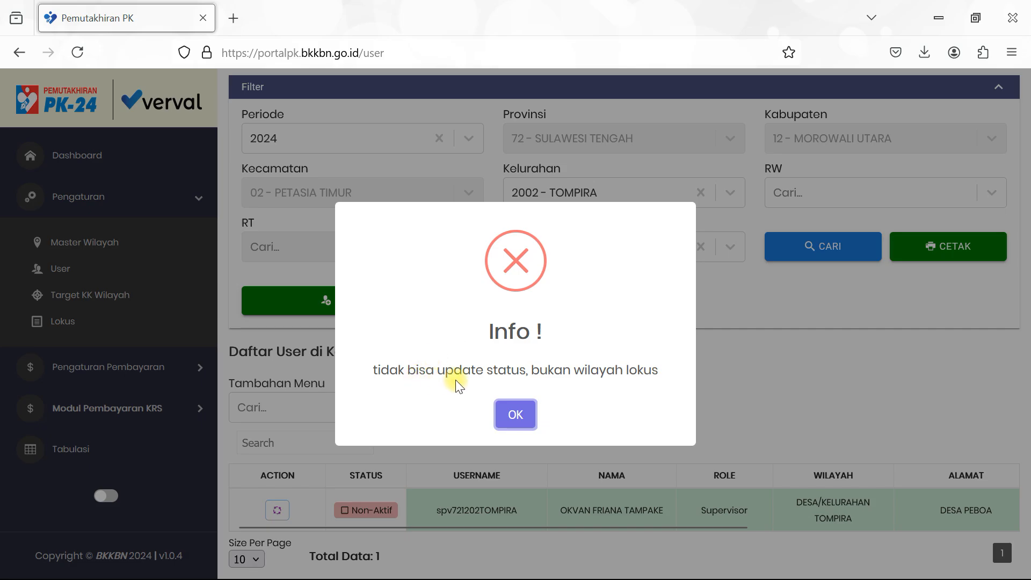
{"action": "left_click", "coordinate": [517, 414]}
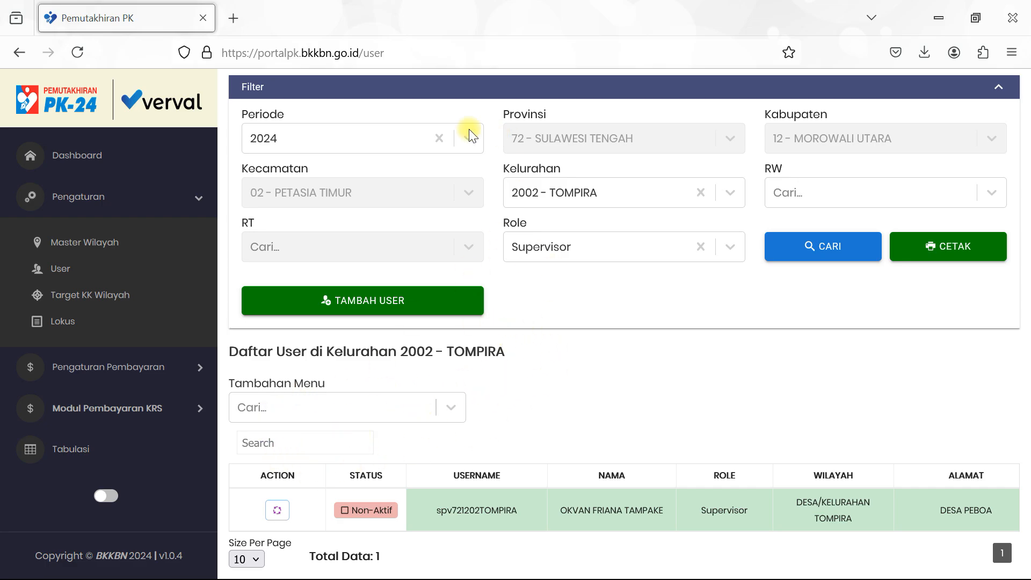
{"action": "left_click", "coordinate": [339, 305]}
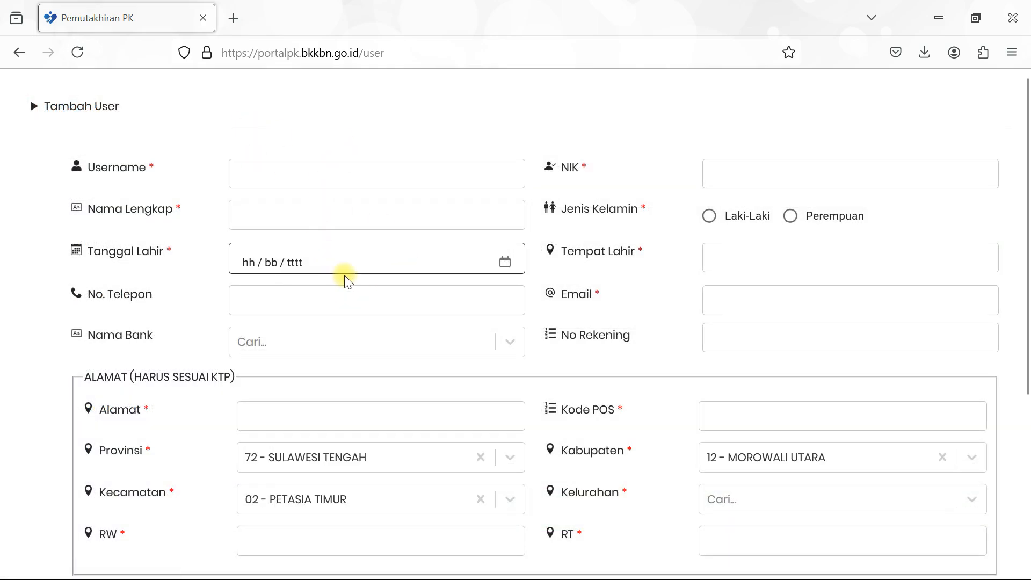
- Enter the username and the user's 16-digit NIK
{"action": "scroll", "coordinate": [372, 313], "scroll_direction": "down", "scroll_amount": 5}
{"action": "scroll", "coordinate": [369, 318], "scroll_direction": "up", "scroll_amount": 5}
{"action": "left_click", "coordinate": [337, 169]}
{"action": "type", "text": "rio"}
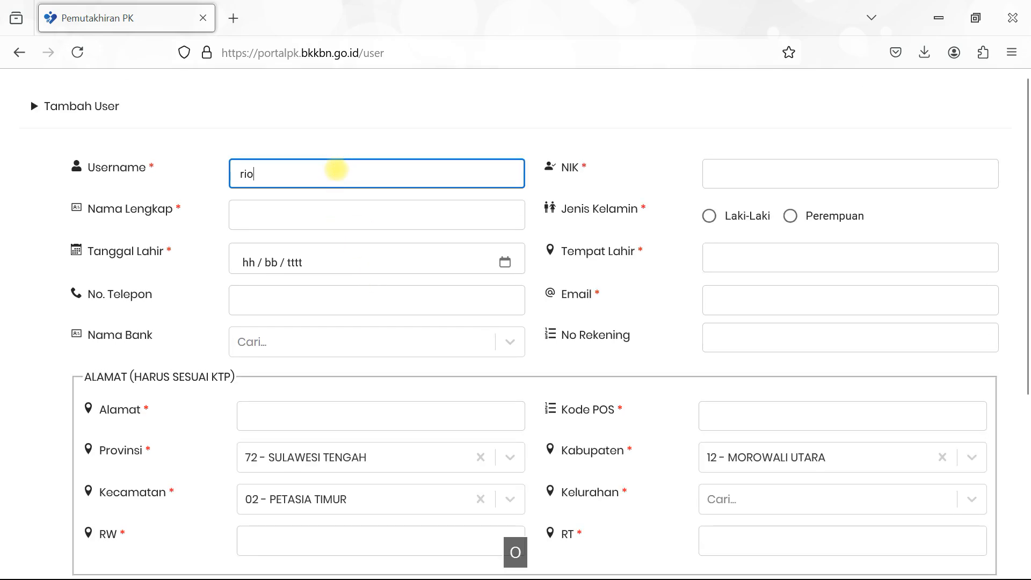
{"action": "left_click", "coordinate": [758, 167]}
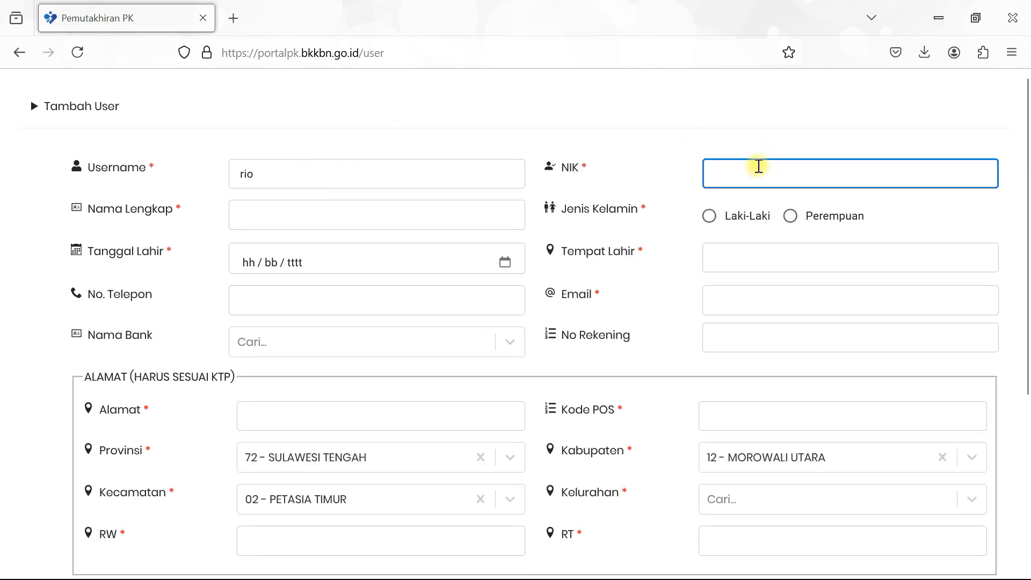
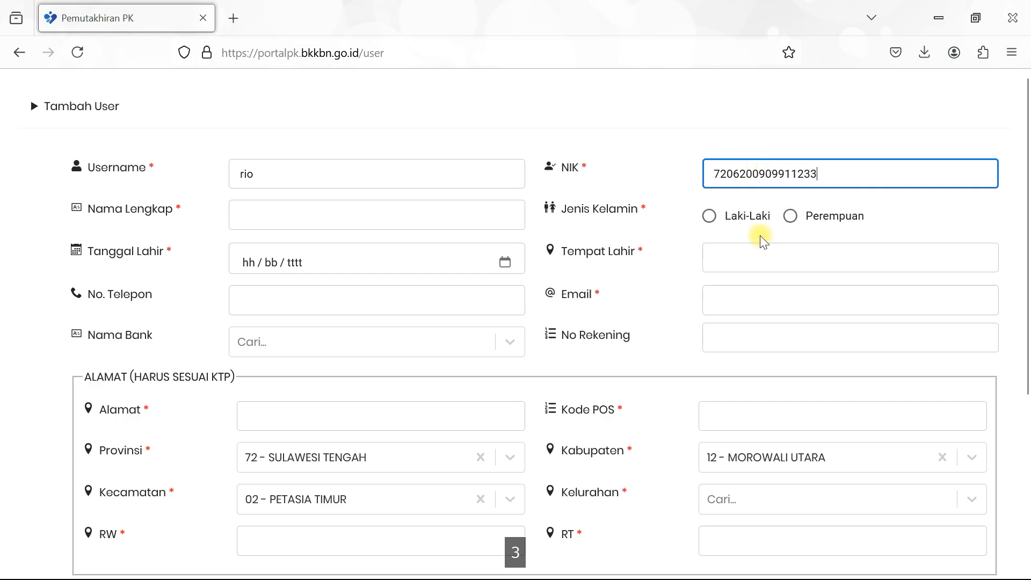
- Set gender to Laki-Laki and enter the user's full name with a space between its parts
{"action": "left_click", "coordinate": [709, 215]}
{"action": "left_click", "coordinate": [463, 213]}
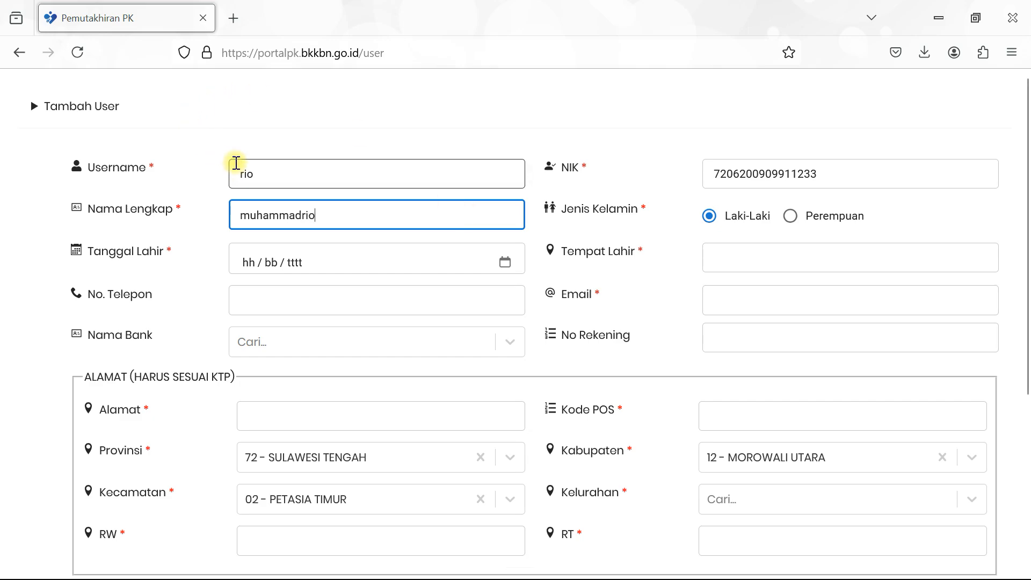
{"action": "left_click_drag", "start_coordinate": [272, 172], "coordinate": [231, 171]}
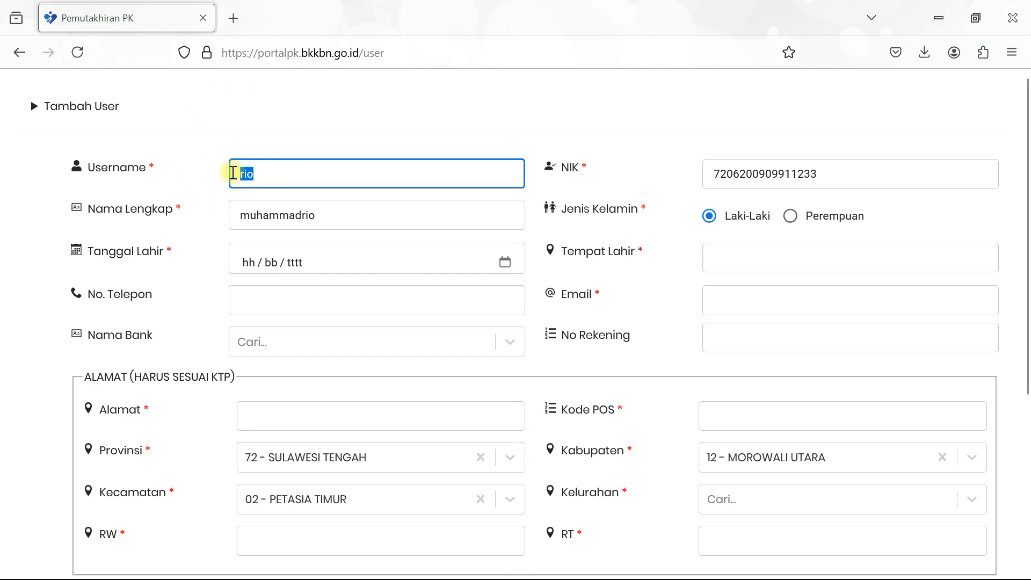
{"action": "left_click", "coordinate": [299, 217]}
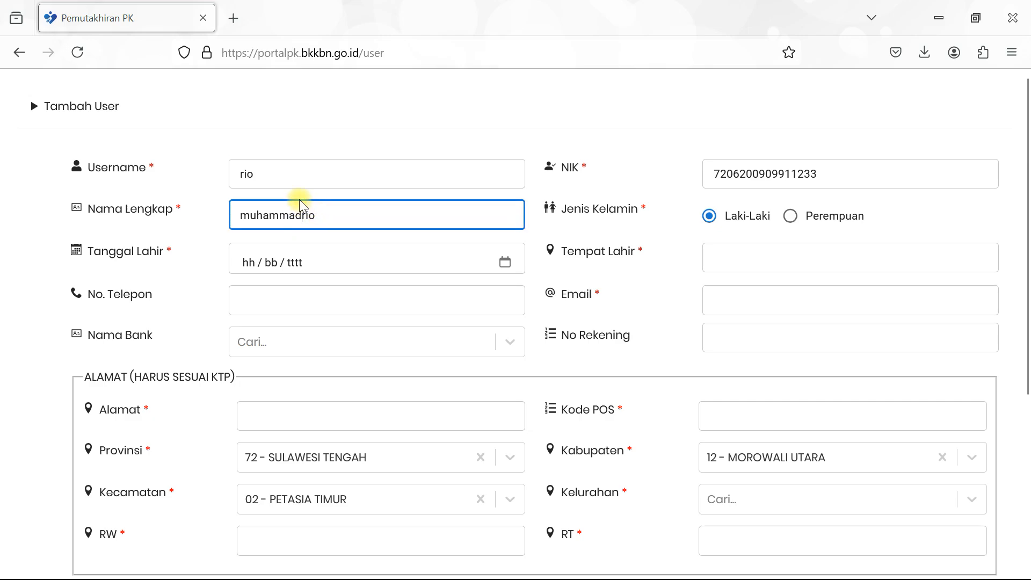
{"action": "left_click_drag", "start_coordinate": [272, 172], "coordinate": [199, 174]}
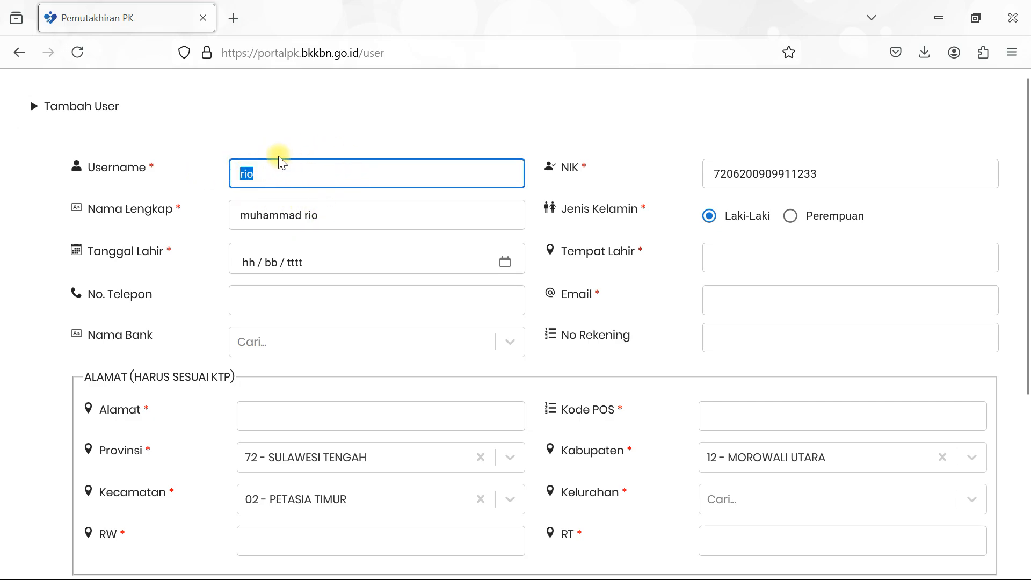
{"action": "left_click", "coordinate": [268, 173]}
- Fill in the user's date of birth and place of birth
{"action": "left_click", "coordinate": [241, 270]}
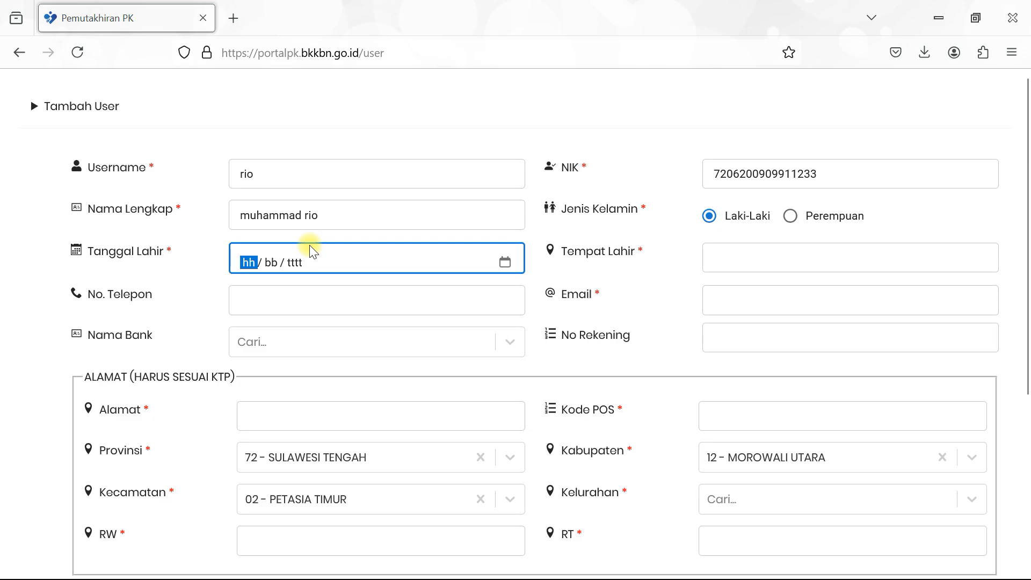
{"action": "type", "text": "0909"}
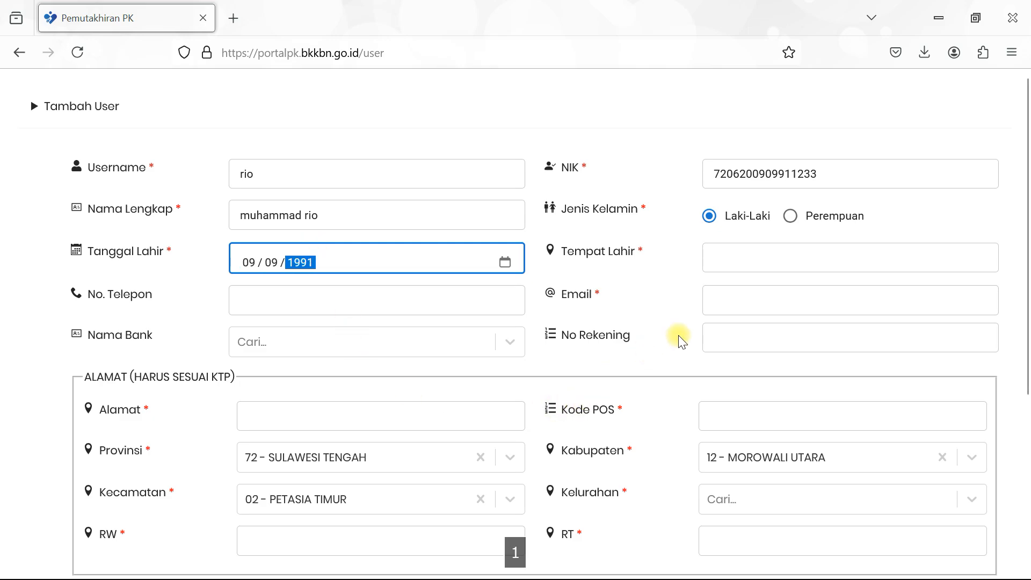
{"action": "left_click", "coordinate": [727, 263]}
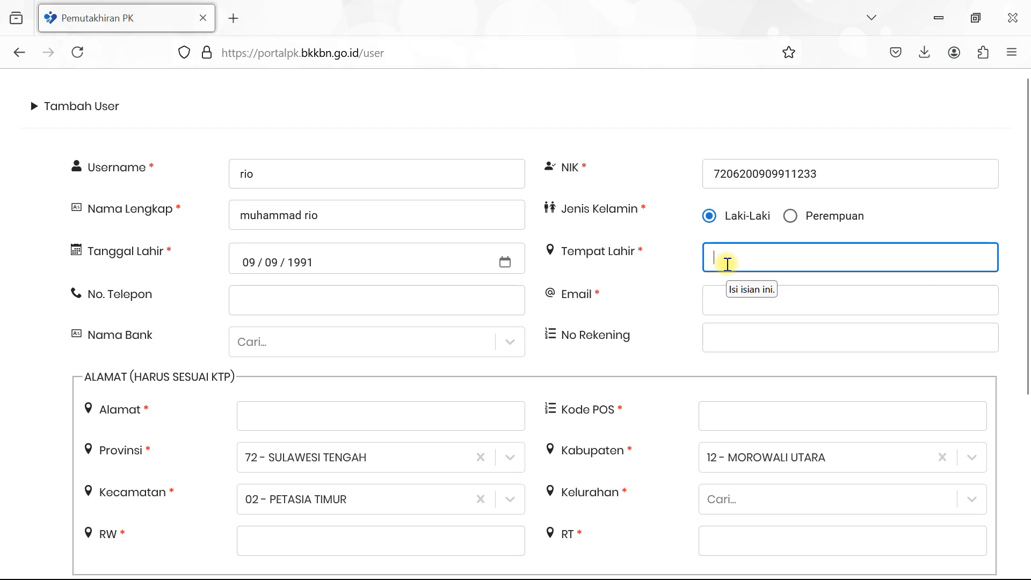
{"action": "type", "text": "palopo"}
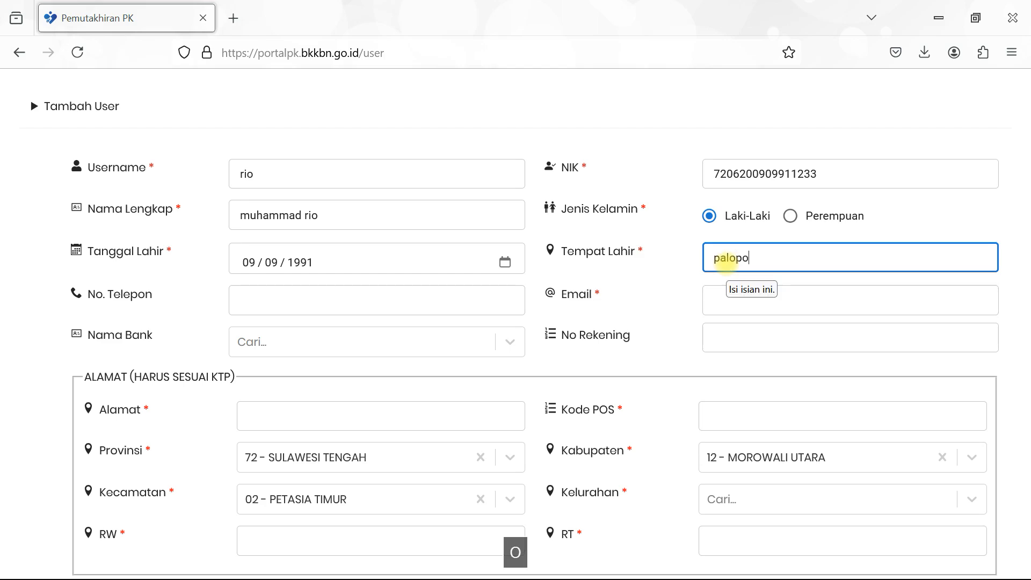
- Enter the user's telephone number and e-mail address
{"action": "left_click", "coordinate": [290, 299]}
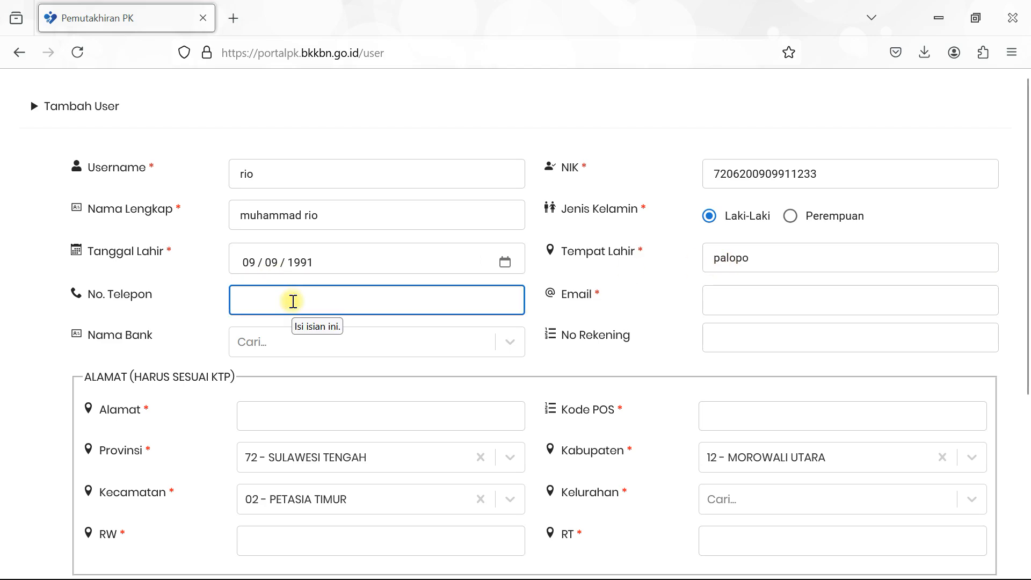
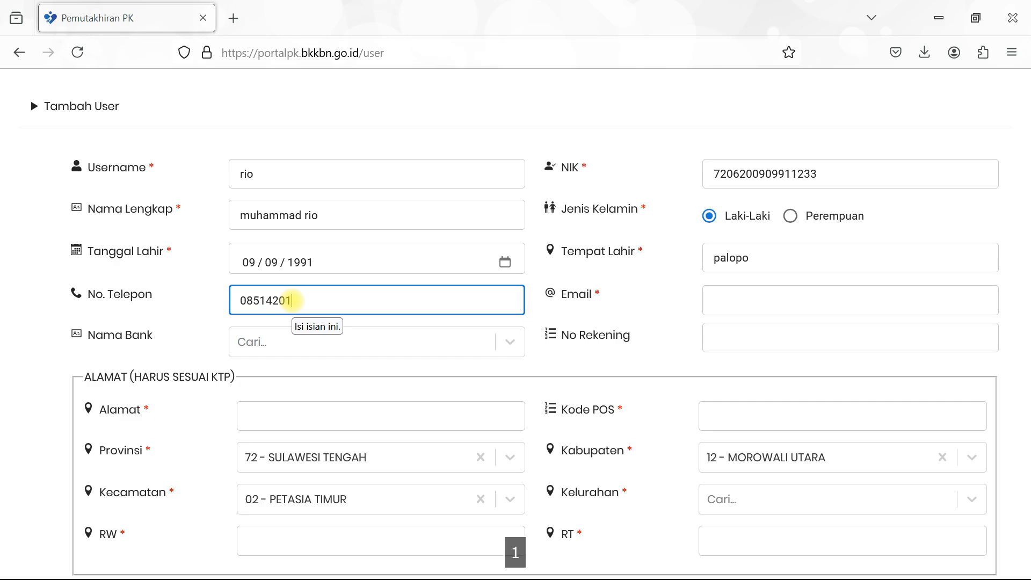
{"action": "left_click", "coordinate": [716, 299]}
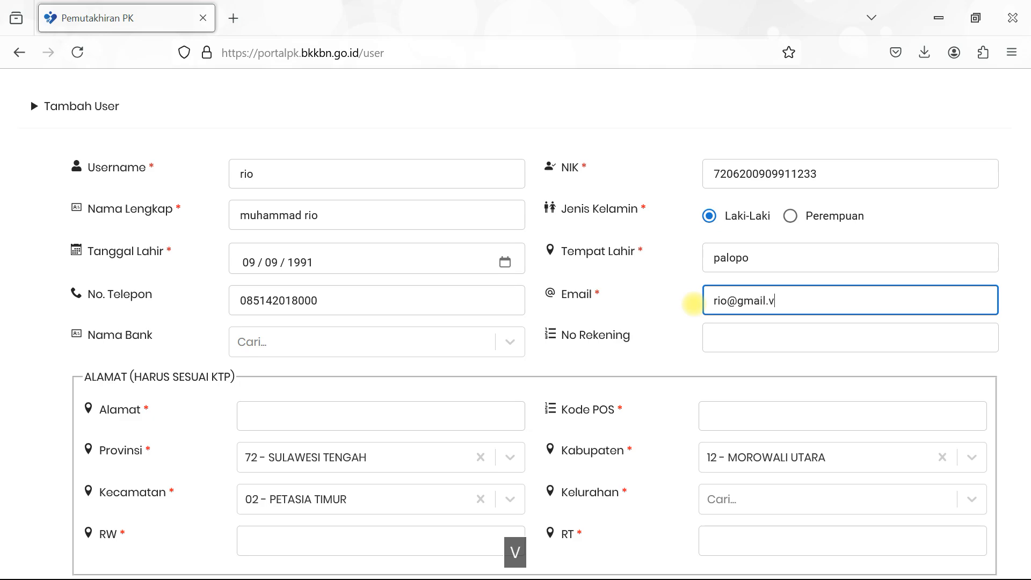
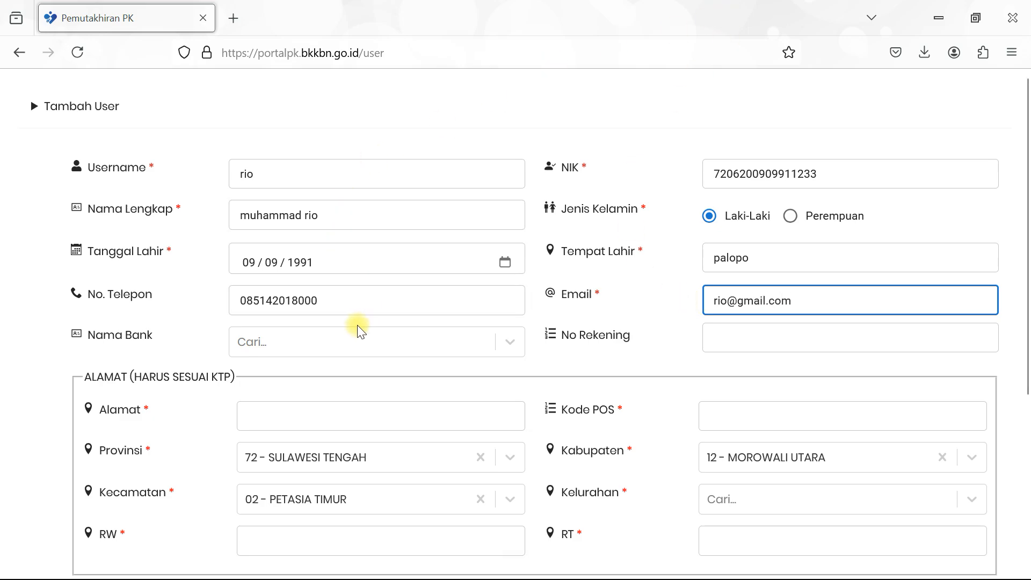
{"action": "left_click", "coordinate": [352, 342]}
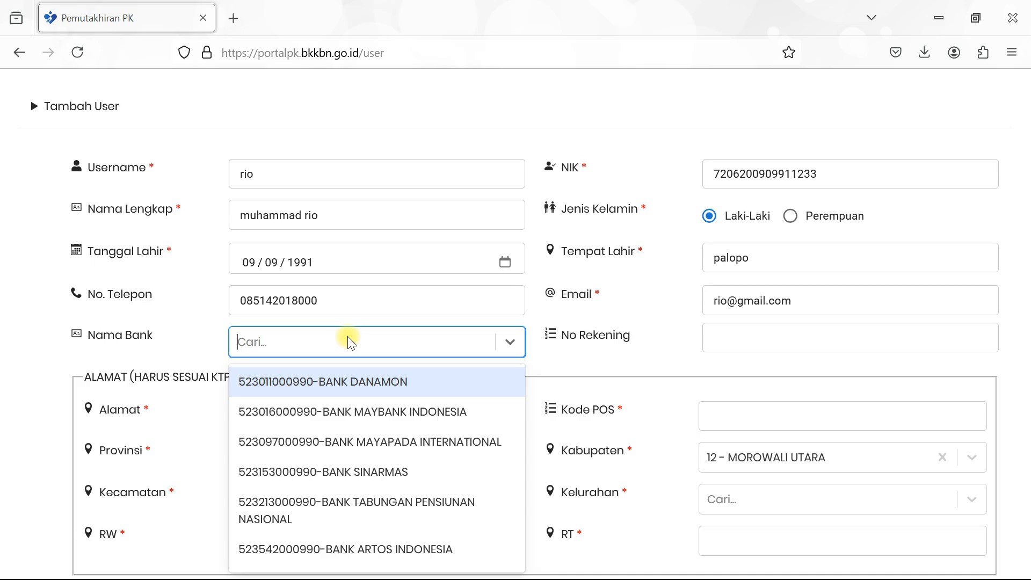
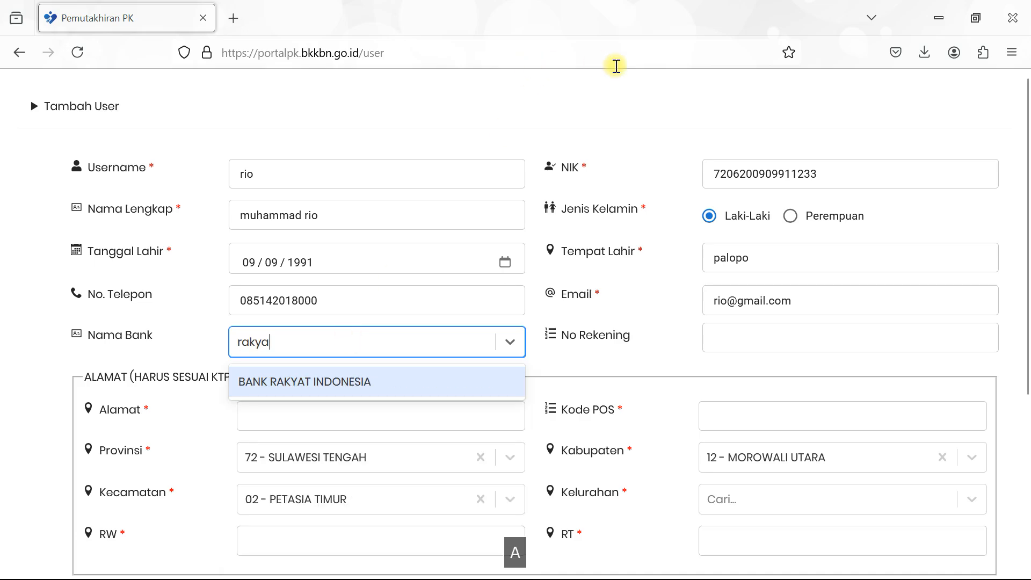
{"action": "left_click", "coordinate": [388, 382]}
{"action": "left_click", "coordinate": [388, 343]}
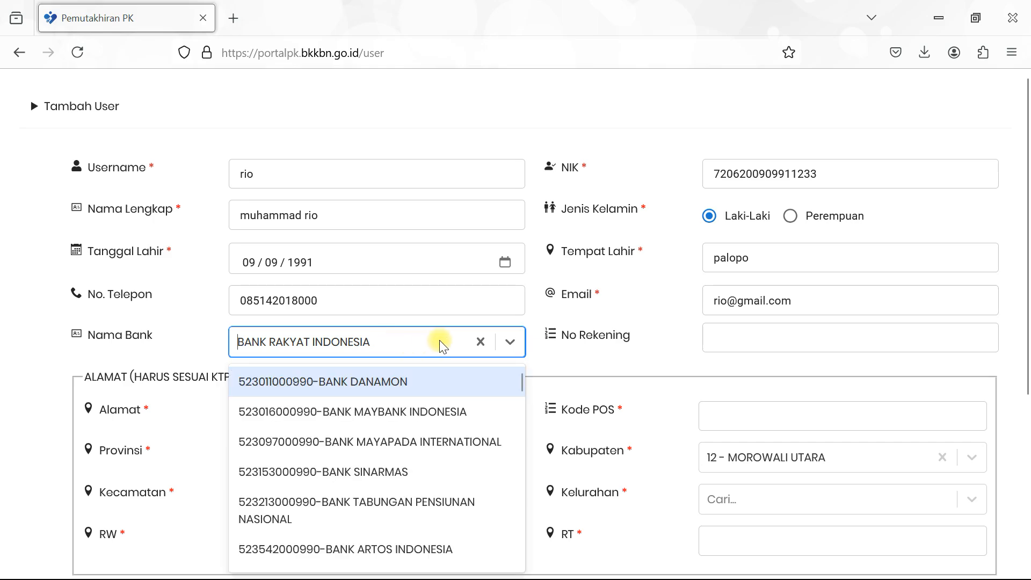
{"action": "left_click", "coordinate": [481, 341]}
{"action": "left_click", "coordinate": [382, 338]}
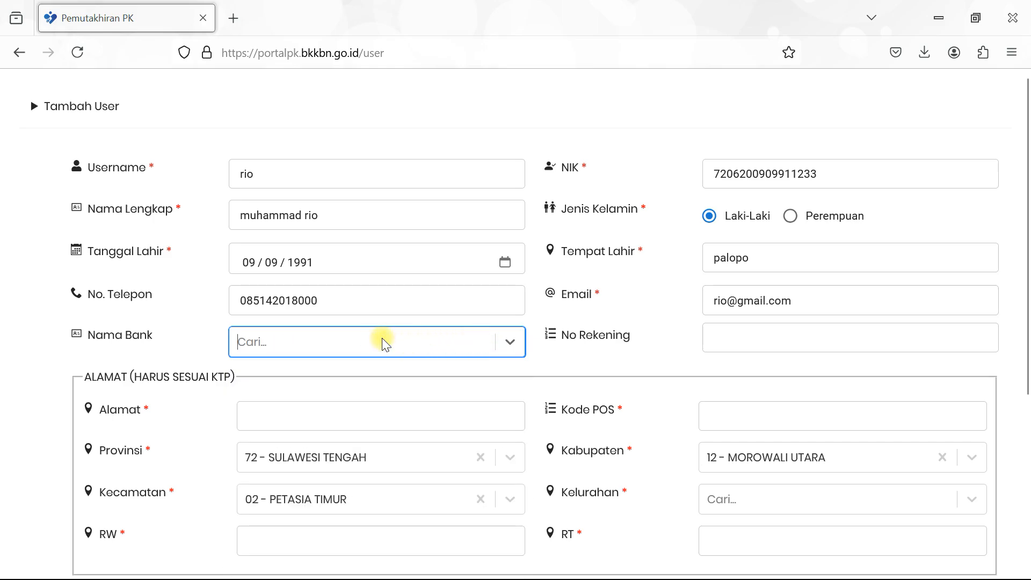
{"action": "type", "text": "sulawesi"}
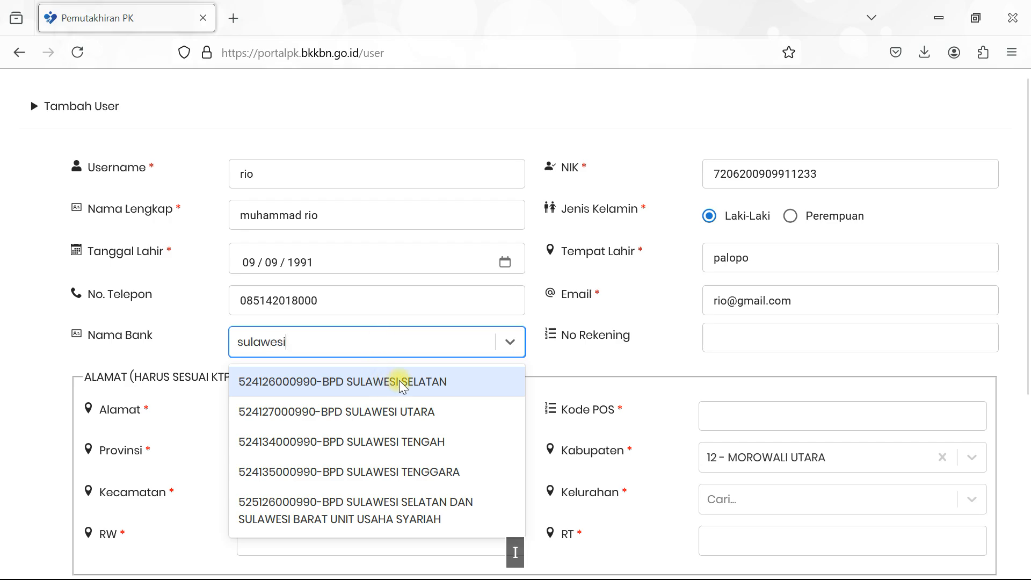
{"action": "left_click", "coordinate": [376, 449]}
- Enter the user's bank account number in No Rekening
{"action": "left_click", "coordinate": [743, 334]}
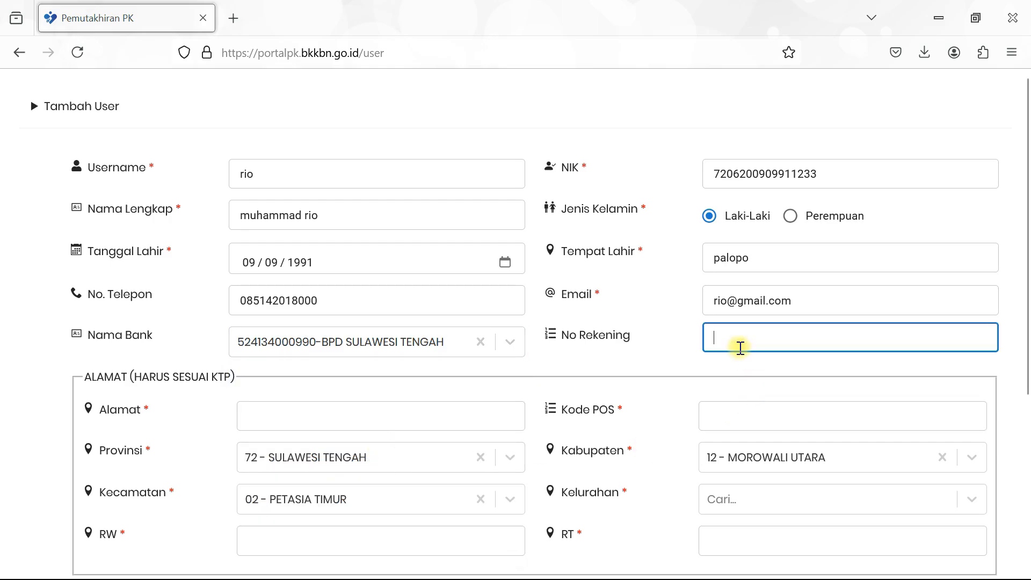
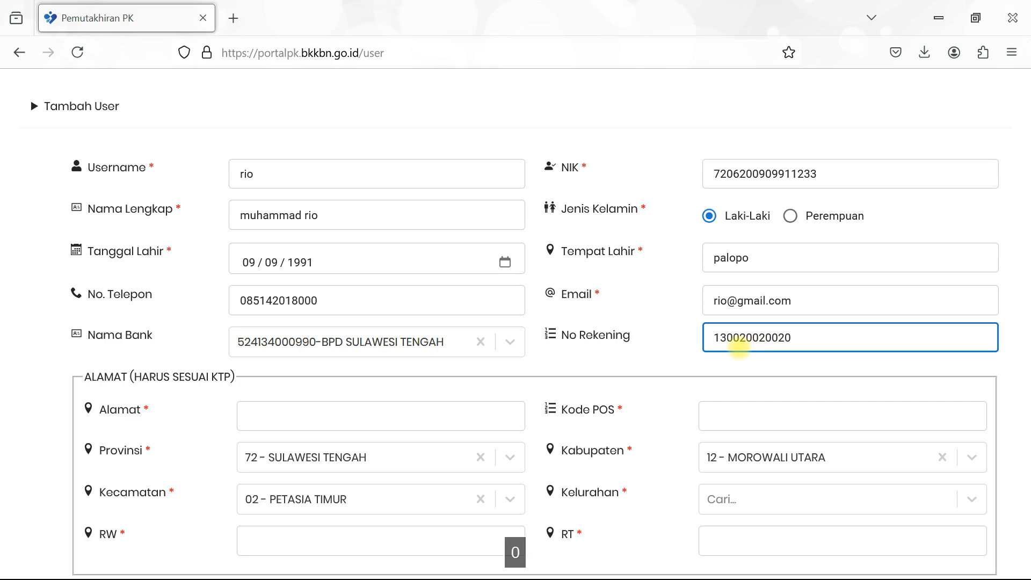
{"action": "left_click", "coordinate": [491, 414]}
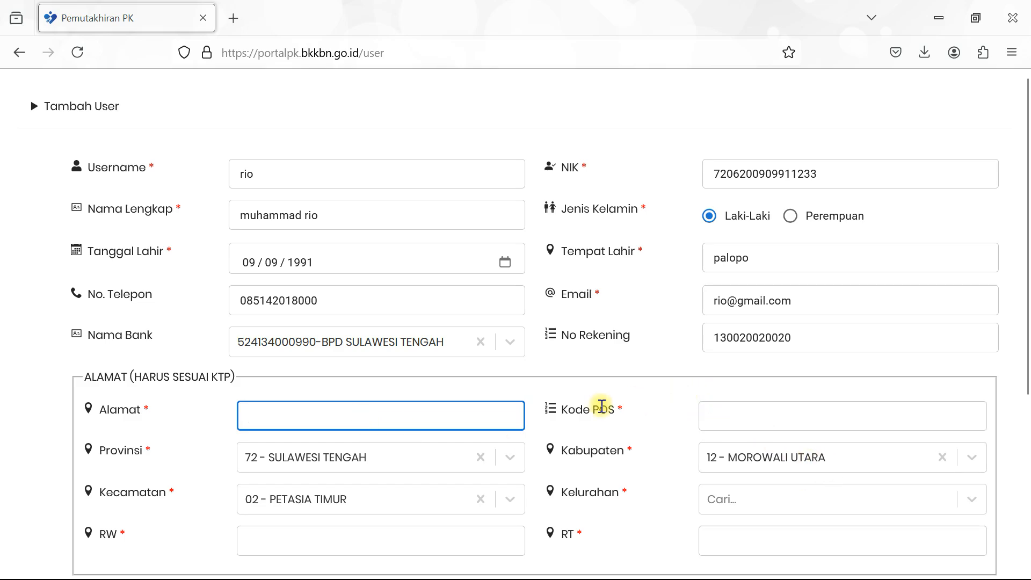
{"action": "scroll", "coordinate": [457, 432], "scroll_direction": "down", "scroll_amount": 5}
- Fill in the user's address and postal code
{"action": "scroll", "coordinate": [500, 385], "scroll_direction": "up", "scroll_amount": 5}
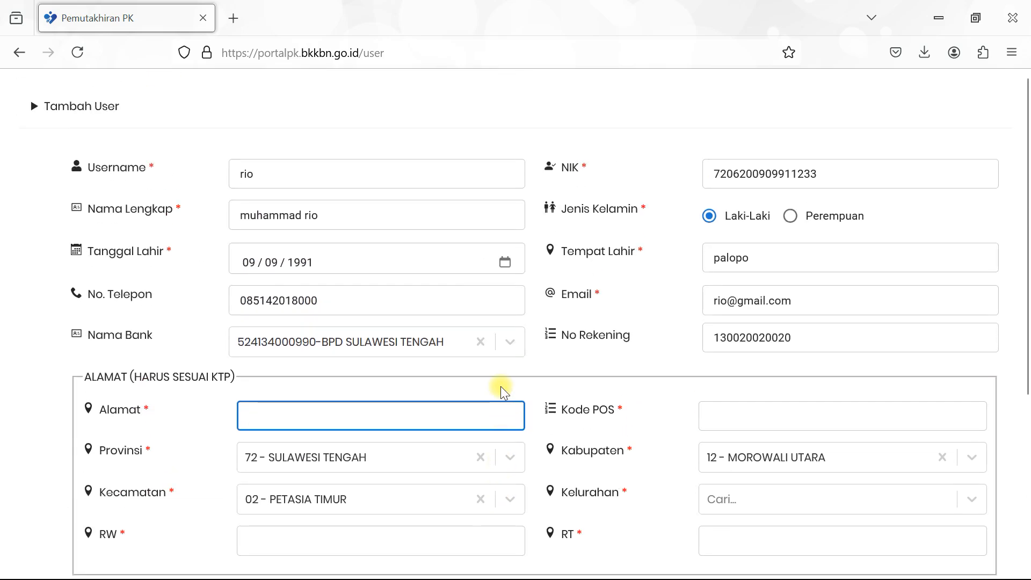
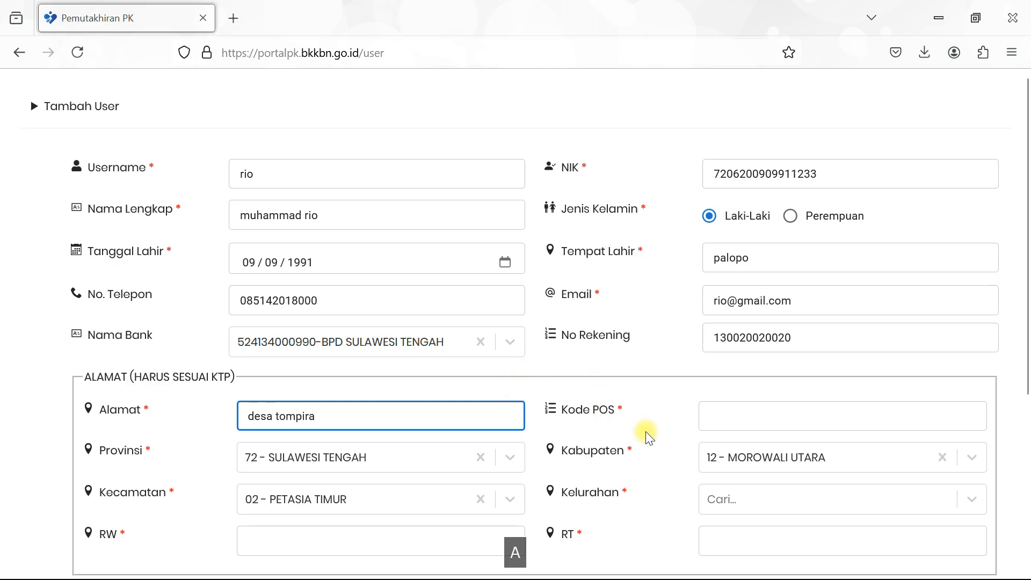
{"action": "left_click", "coordinate": [705, 416]}
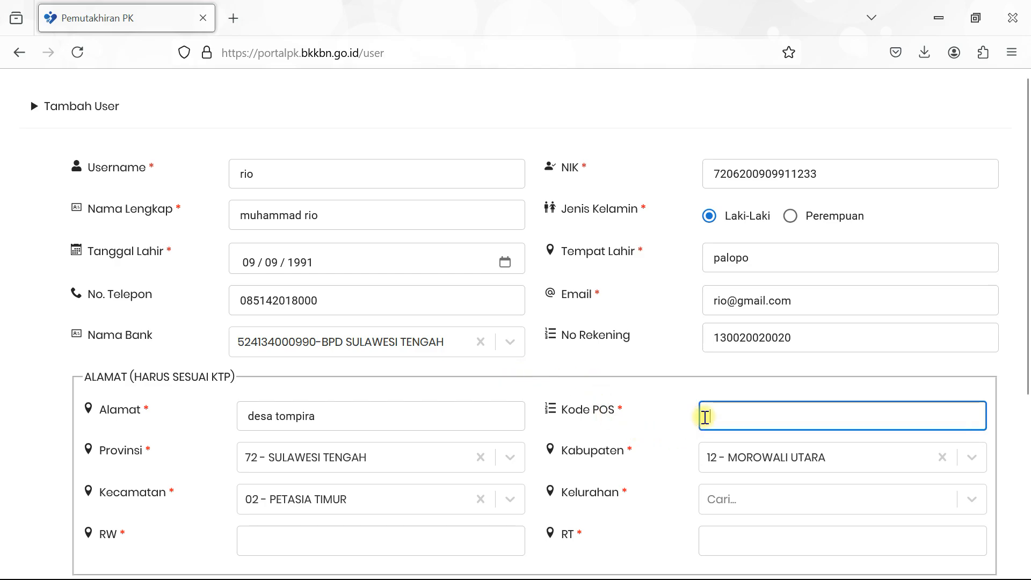
{"action": "type", "text": "9496"}
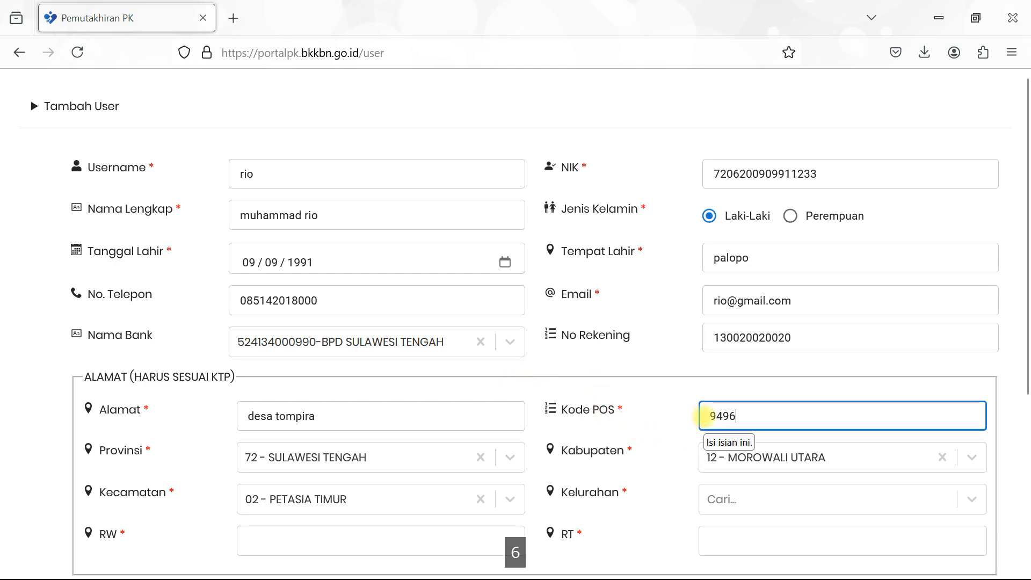
{"action": "type", "text": "6"}
{"action": "scroll", "coordinate": [611, 344], "scroll_direction": "down", "scroll_amount": 5}
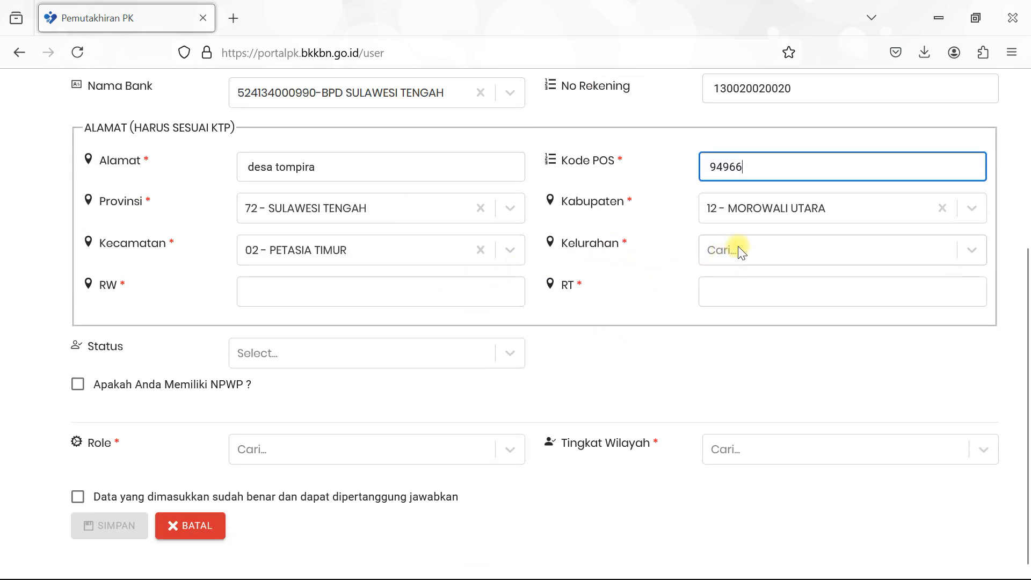
- Set Kelurahan to 2002 - TOMPIRA with RW 001 and RT 001
{"action": "left_click", "coordinate": [740, 250]}
{"action": "left_click", "coordinate": [755, 317]}
{"action": "left_click", "coordinate": [374, 286]}
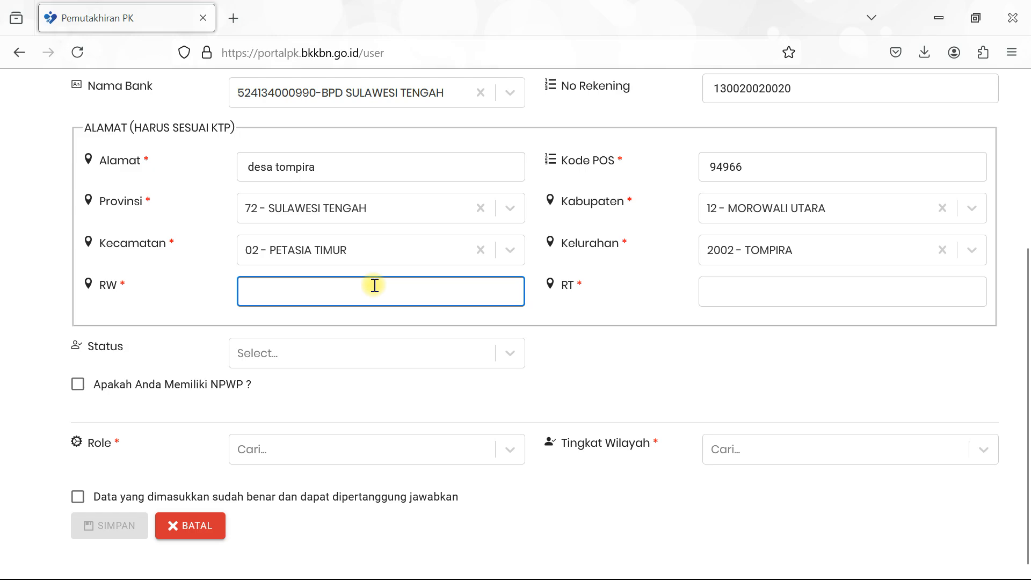
{"action": "type", "text": "001"}
{"action": "left_click", "coordinate": [785, 297]}
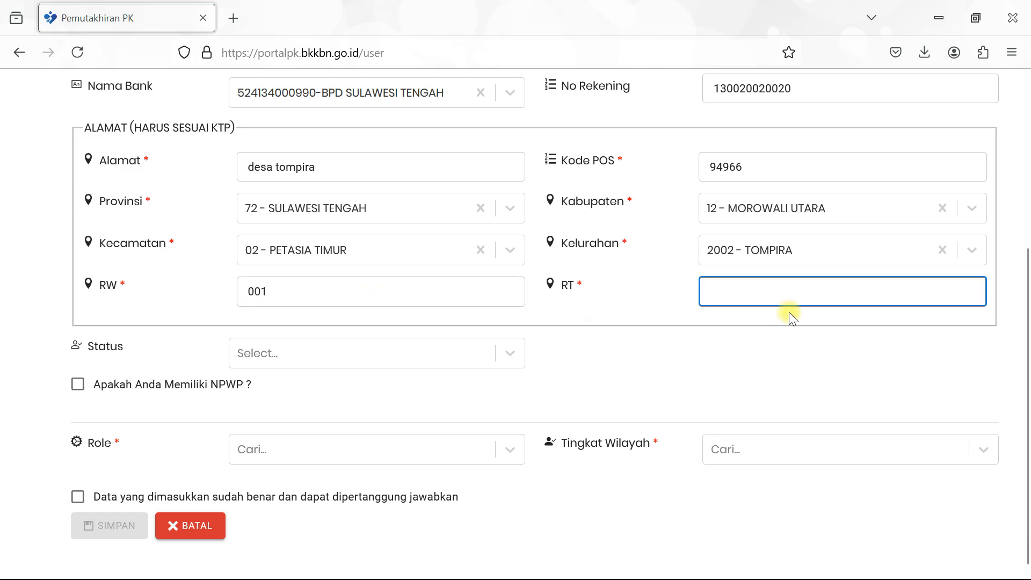
{"action": "type", "text": "001"}
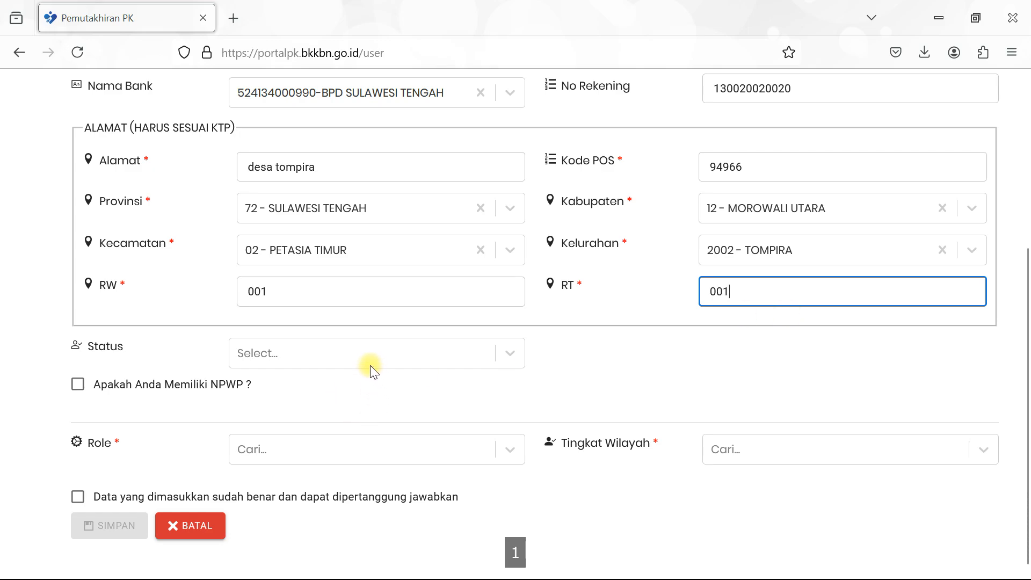
{"action": "left_click", "coordinate": [368, 356]}
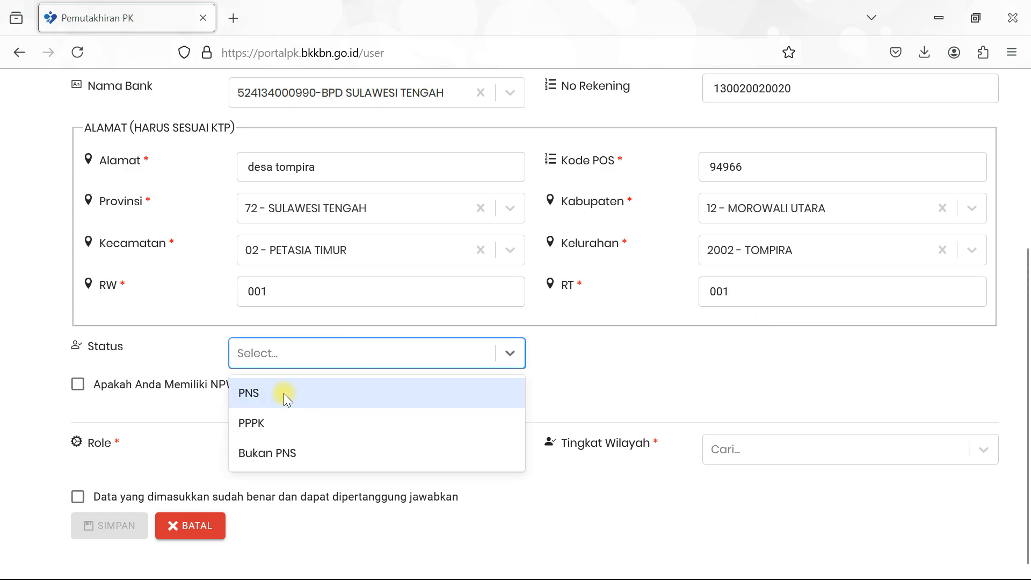
- Set Status to Bukan PNS and leave the NPWP option unticked
{"action": "left_click", "coordinate": [271, 456]}
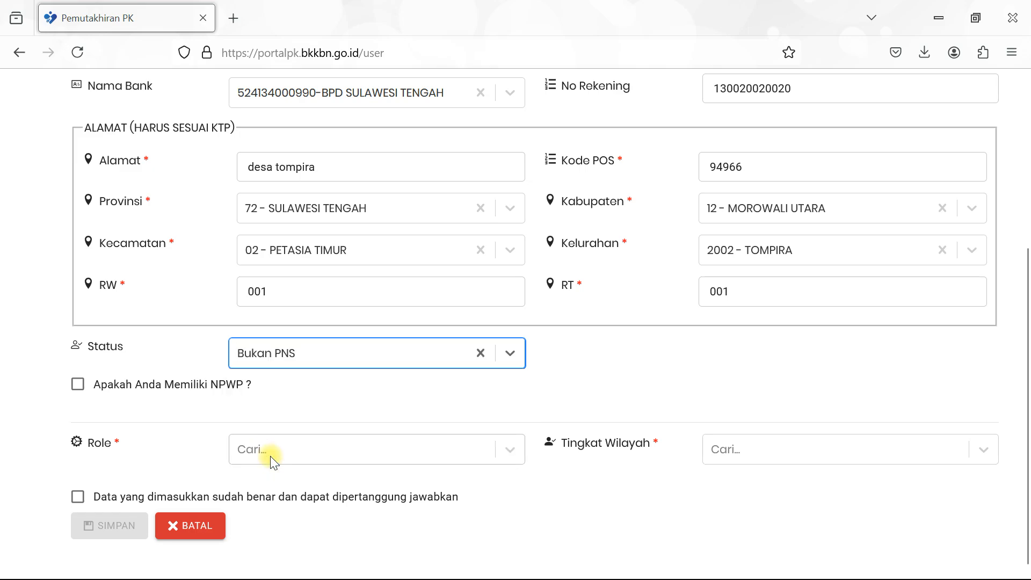
{"action": "left_click", "coordinate": [89, 386]}
{"action": "left_click", "coordinate": [322, 427]}
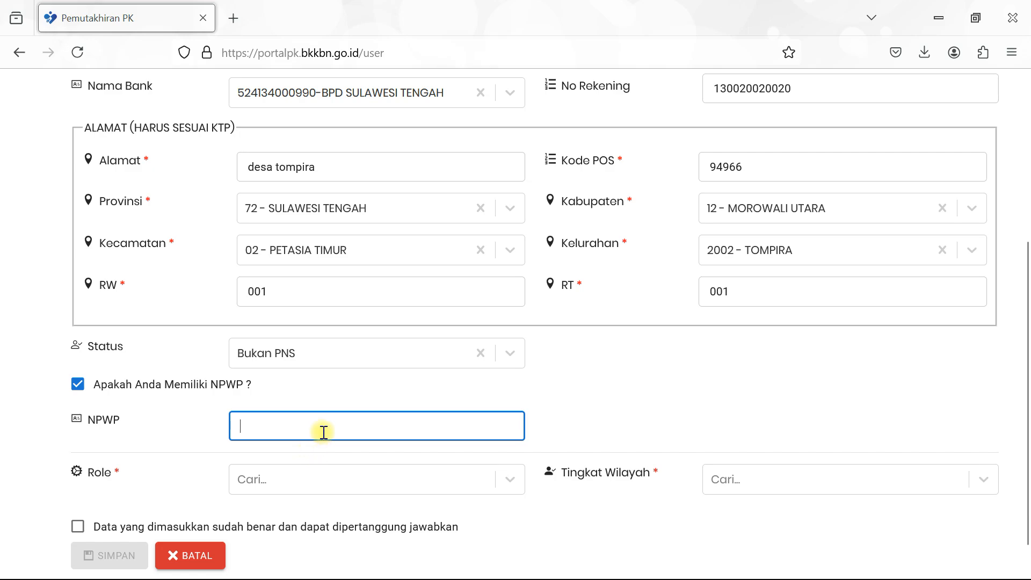
{"action": "left_click", "coordinate": [138, 394]}
{"action": "left_click", "coordinate": [78, 384]}
{"action": "left_click", "coordinate": [78, 385]}
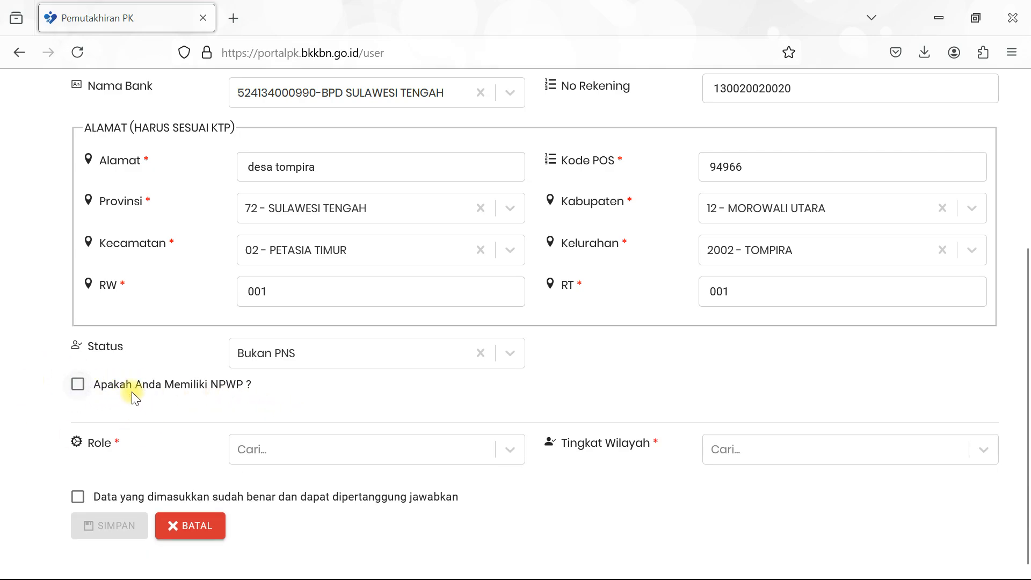
{"action": "left_click", "coordinate": [321, 452]}
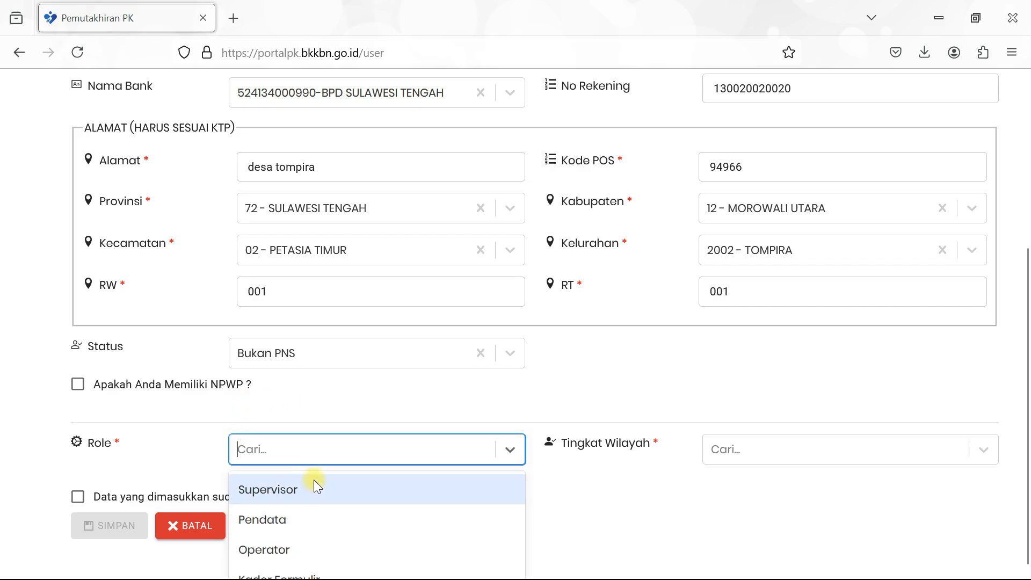
- Set the user's Role to Pendata
{"action": "left_click", "coordinate": [276, 519]}
{"action": "scroll", "coordinate": [307, 456], "scroll_direction": "down", "scroll_amount": 3}
{"action": "left_click", "coordinate": [389, 253]}
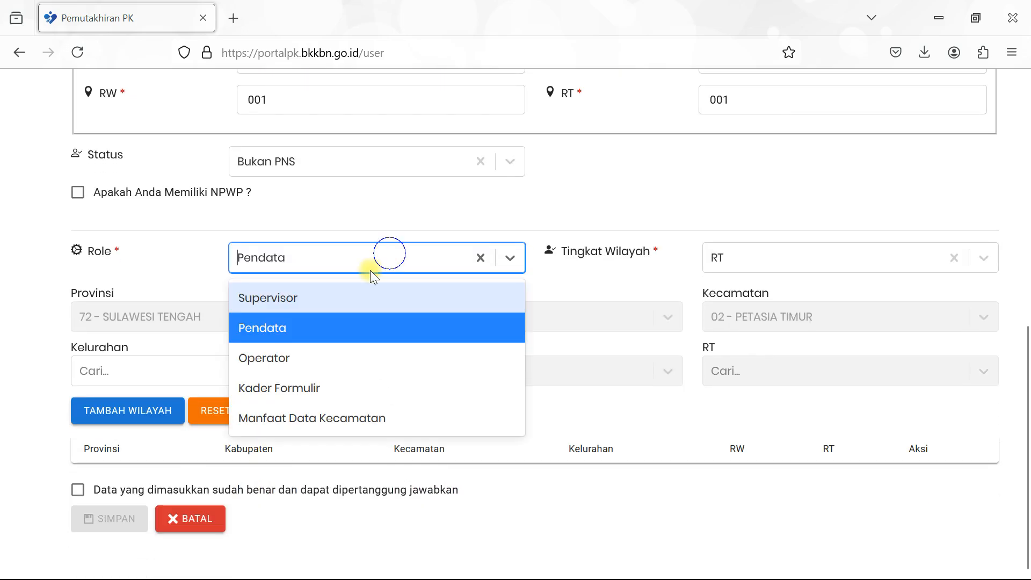
{"action": "left_click", "coordinate": [336, 298]}
{"action": "left_click", "coordinate": [336, 258]}
{"action": "left_click", "coordinate": [301, 326]}
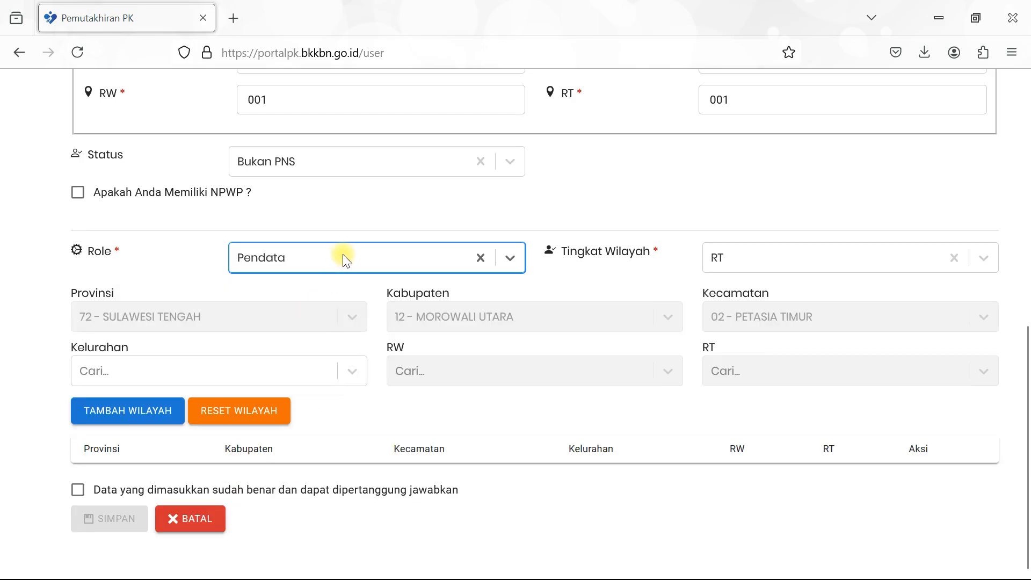
- Keep Tingkat Wilayah at RT and assign Kelurahan 2002 - TOMPIRA for the wilayah entry
{"action": "left_click", "coordinate": [734, 256]}
{"action": "left_click", "coordinate": [742, 259]}
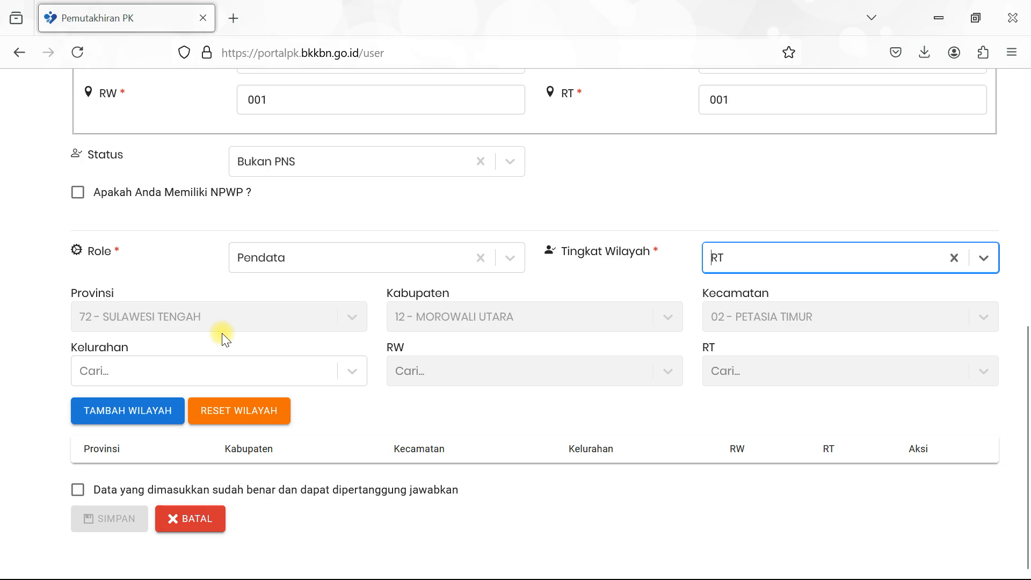
{"action": "left_click", "coordinate": [273, 368]}
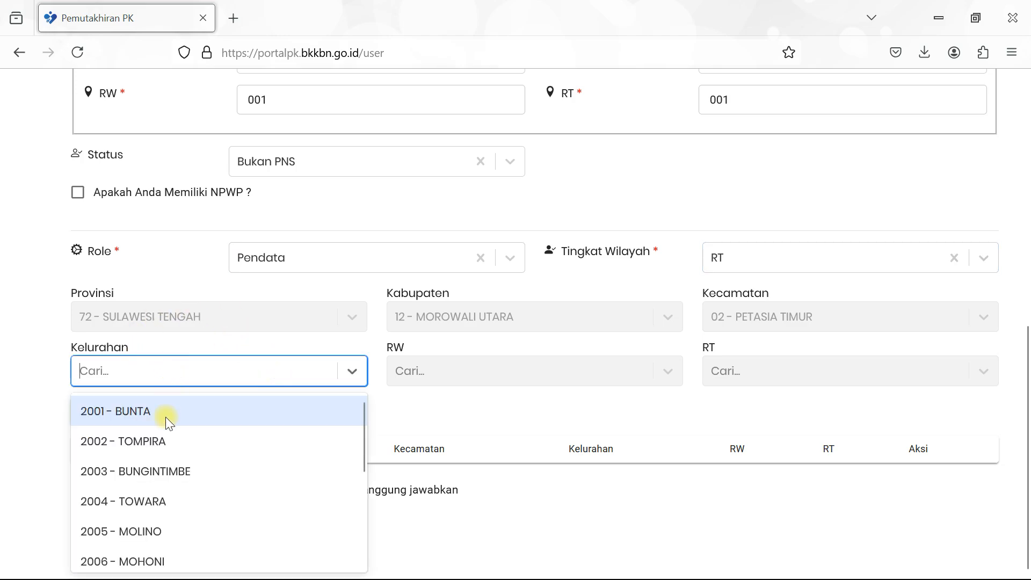
{"action": "left_click", "coordinate": [134, 440]}
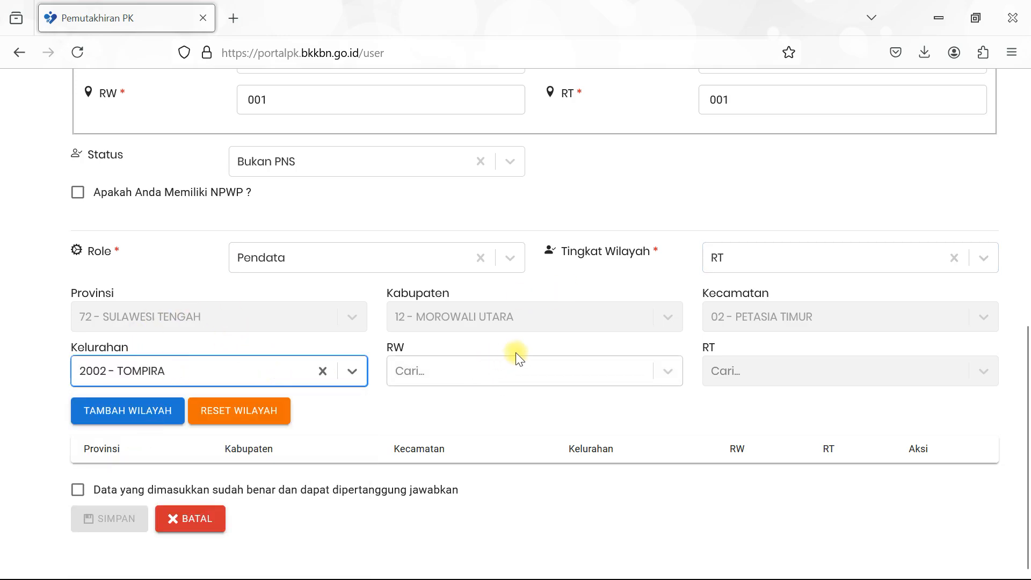
{"action": "left_click", "coordinate": [553, 383]}
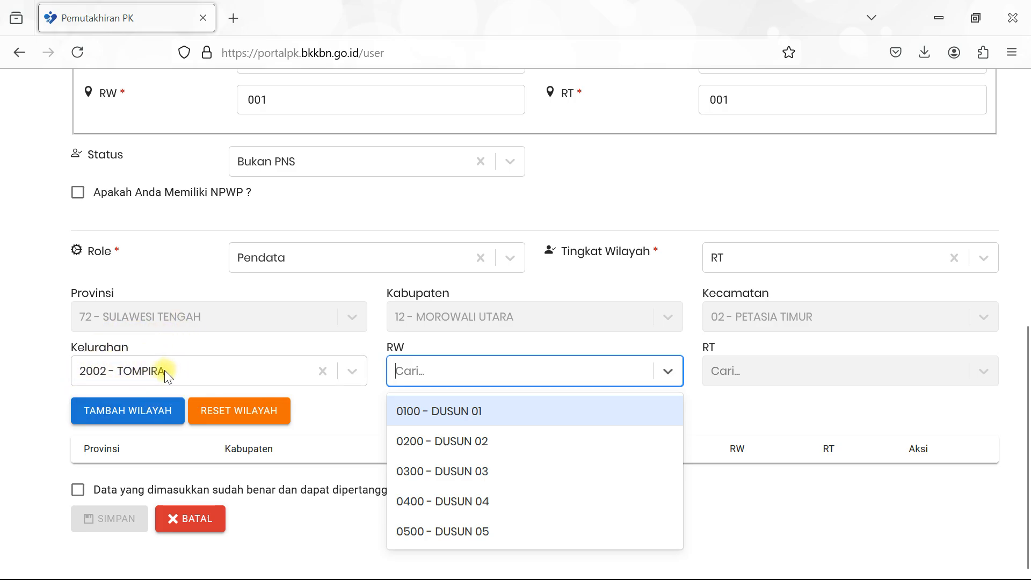
- Fill the Username field at the top of the form with a shorter username
{"action": "scroll", "coordinate": [167, 370], "scroll_direction": "up", "scroll_amount": 8}
{"action": "left_click", "coordinate": [256, 182]}
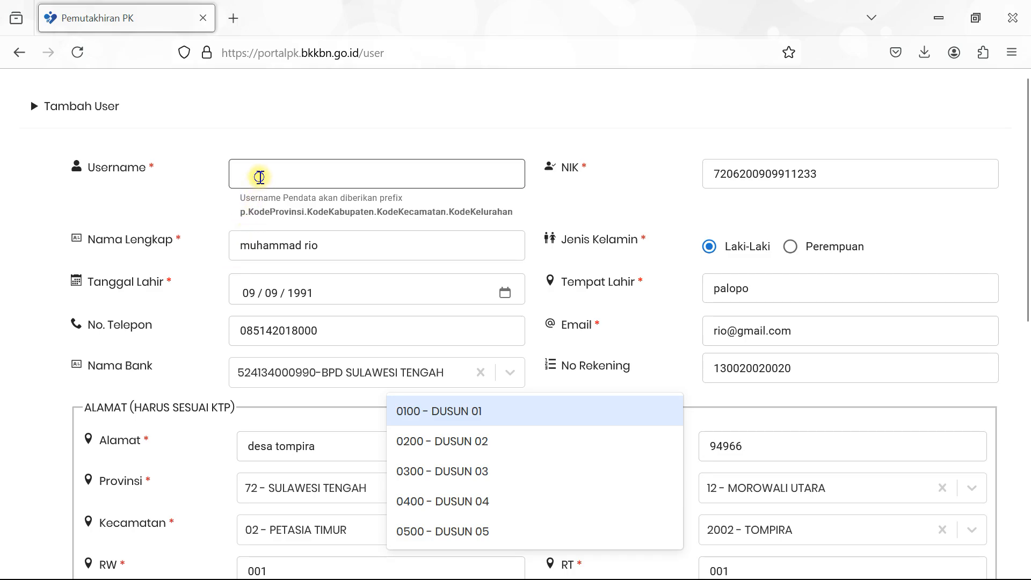
{"action": "type", "text": "rio"}
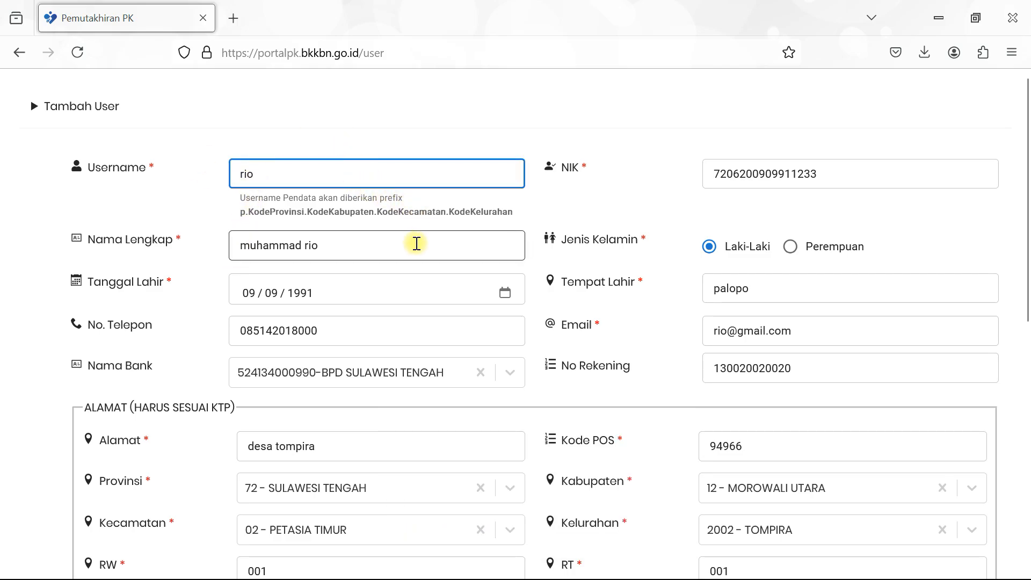
{"action": "scroll", "coordinate": [414, 241], "scroll_direction": "down", "scroll_amount": 4}
{"action": "scroll", "coordinate": [380, 242], "scroll_direction": "up", "scroll_amount": 4}
{"action": "scroll", "coordinate": [400, 228], "scroll_direction": "down", "scroll_amount": 5}
{"action": "left_click", "coordinate": [408, 372]}
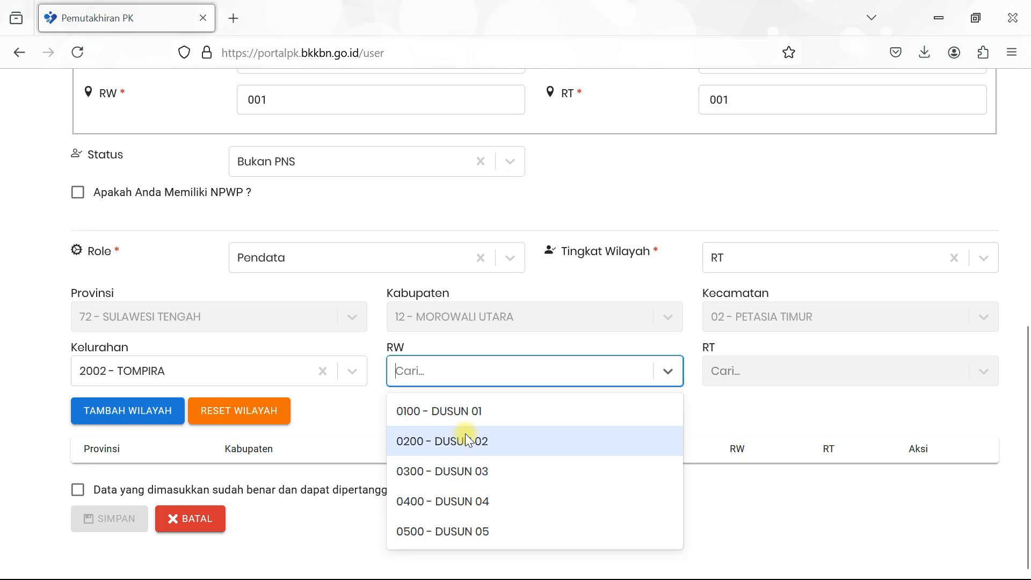
{"action": "scroll", "coordinate": [222, 240], "scroll_direction": "up", "scroll_amount": 8}
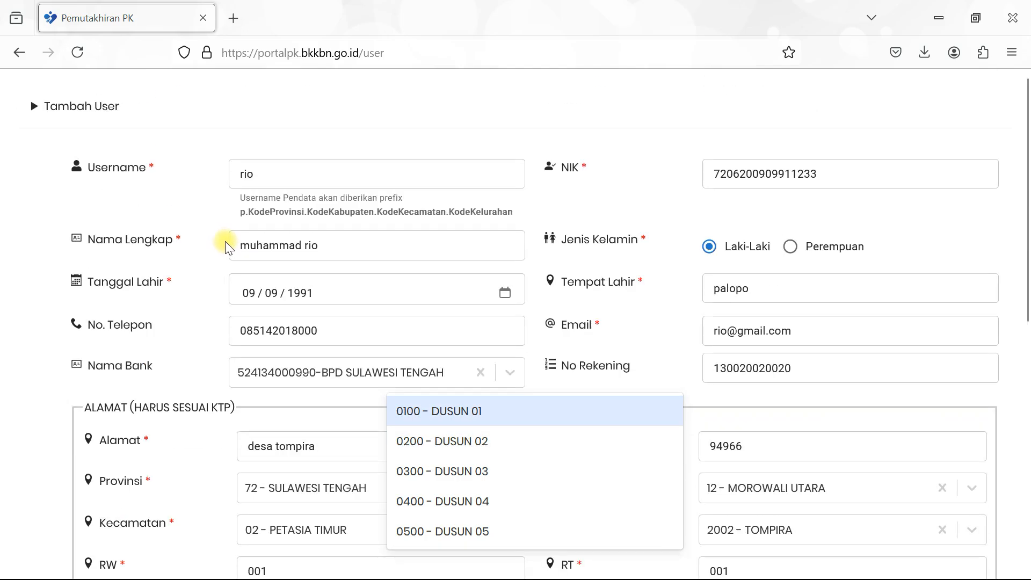
{"action": "scroll", "coordinate": [287, 242], "scroll_direction": "down", "scroll_amount": 8}
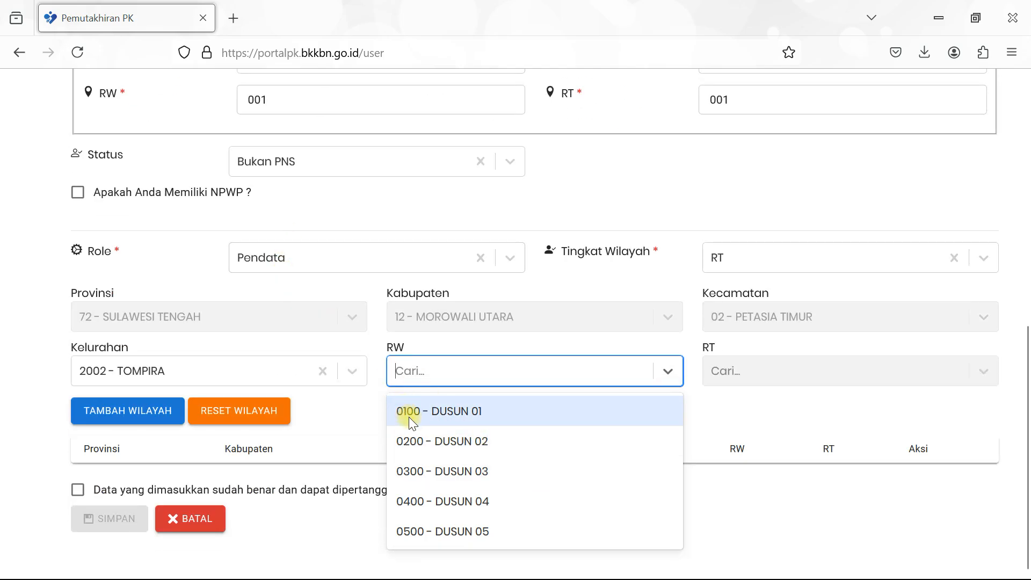
- Add wilayah rows for RW 0100 - DUSUN 01 and RW 0200 - DUSUN 02, each with RT 001 - TIDAK ADA RT
{"action": "left_click", "coordinate": [465, 412]}
{"action": "left_click", "coordinate": [736, 369]}
{"action": "left_click", "coordinate": [732, 415]}
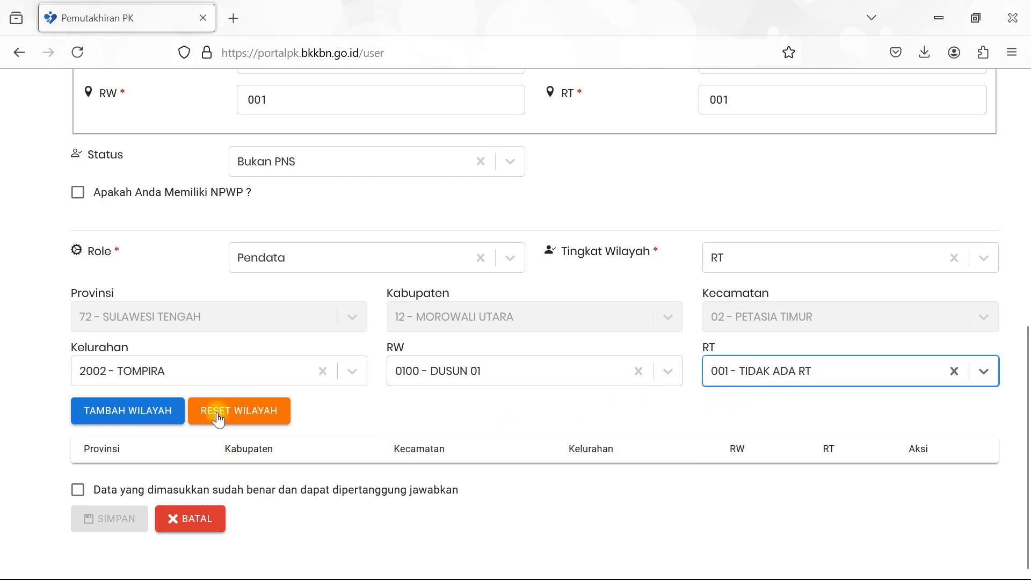
{"action": "left_click", "coordinate": [153, 414]}
{"action": "left_click", "coordinate": [442, 371]}
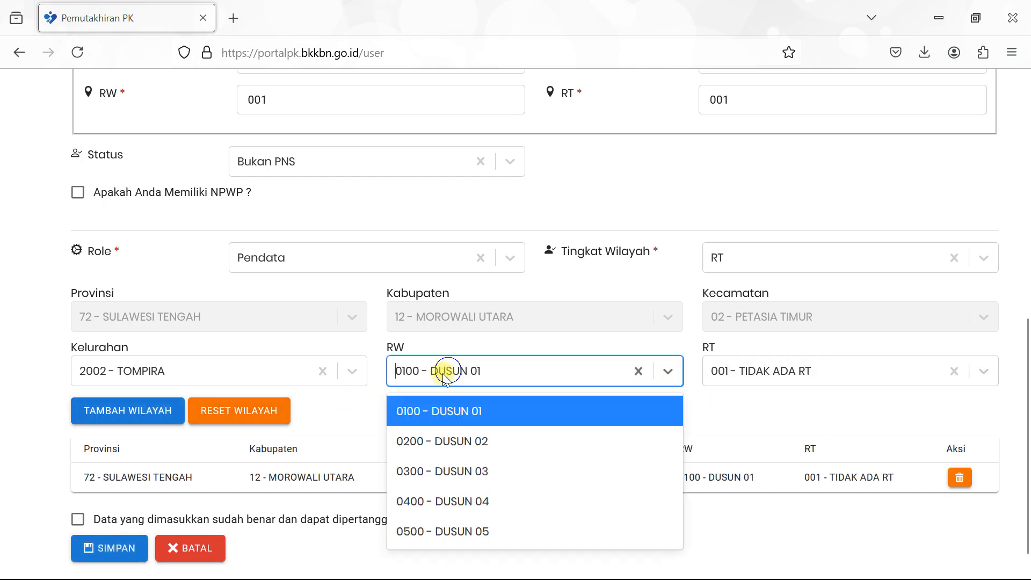
{"action": "left_click", "coordinate": [449, 437]}
{"action": "left_click", "coordinate": [719, 377]}
{"action": "left_click", "coordinate": [732, 414]}
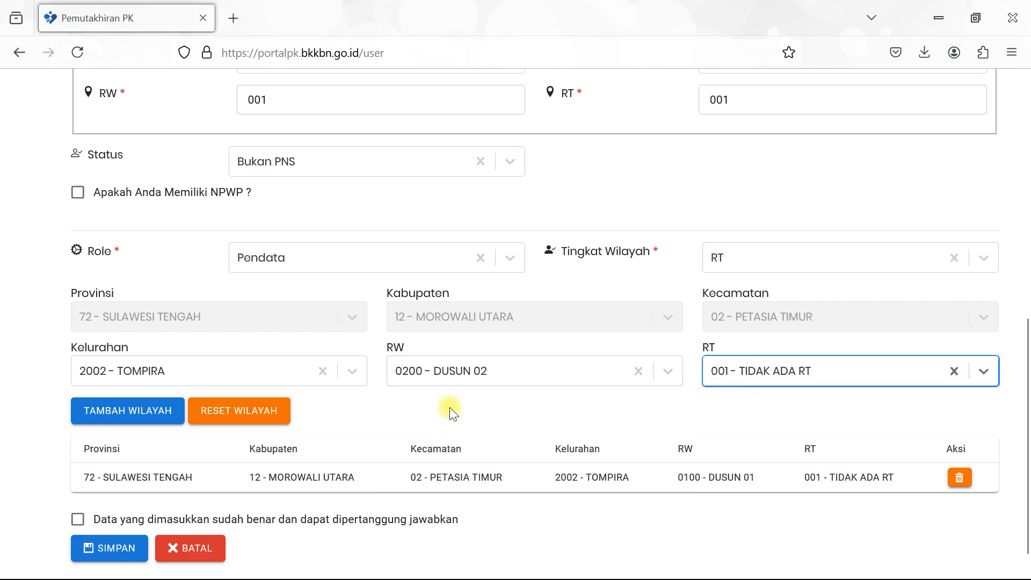
{"action": "left_click", "coordinate": [161, 414]}
- Add the third wilayah row for RW 0300 - DUSUN 03 with RT 001 - TIDAK ADA RT
{"action": "left_click", "coordinate": [472, 375]}
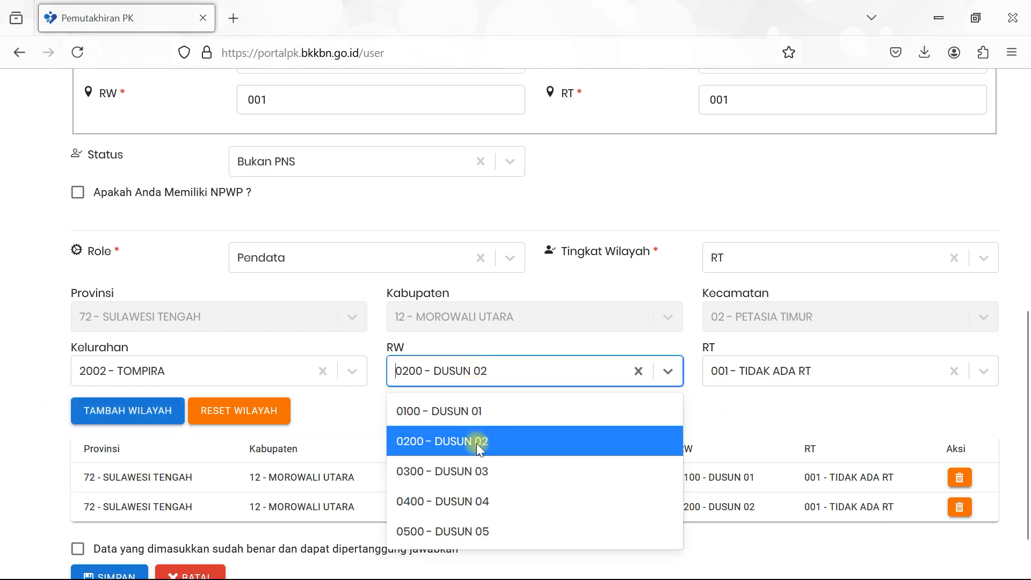
{"action": "left_click", "coordinate": [476, 463]}
{"action": "left_click", "coordinate": [740, 382]}
{"action": "left_click", "coordinate": [752, 410]}
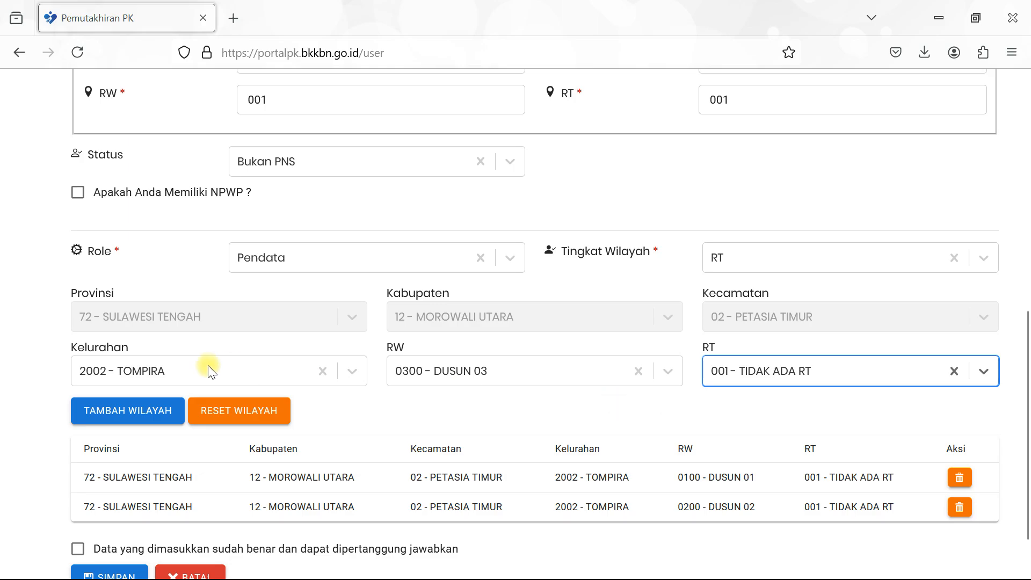
{"action": "left_click", "coordinate": [143, 410]}
- Review the RW options list and close it, leaving DUSUN 03 selected
{"action": "scroll", "coordinate": [395, 406], "scroll_direction": "down", "scroll_amount": 2}
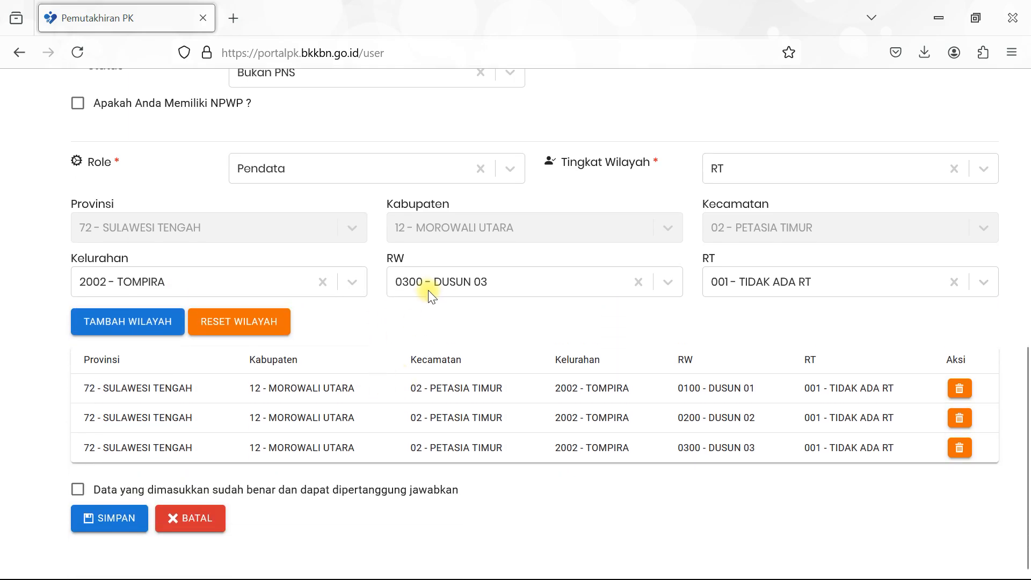
{"action": "left_click", "coordinate": [476, 283]}
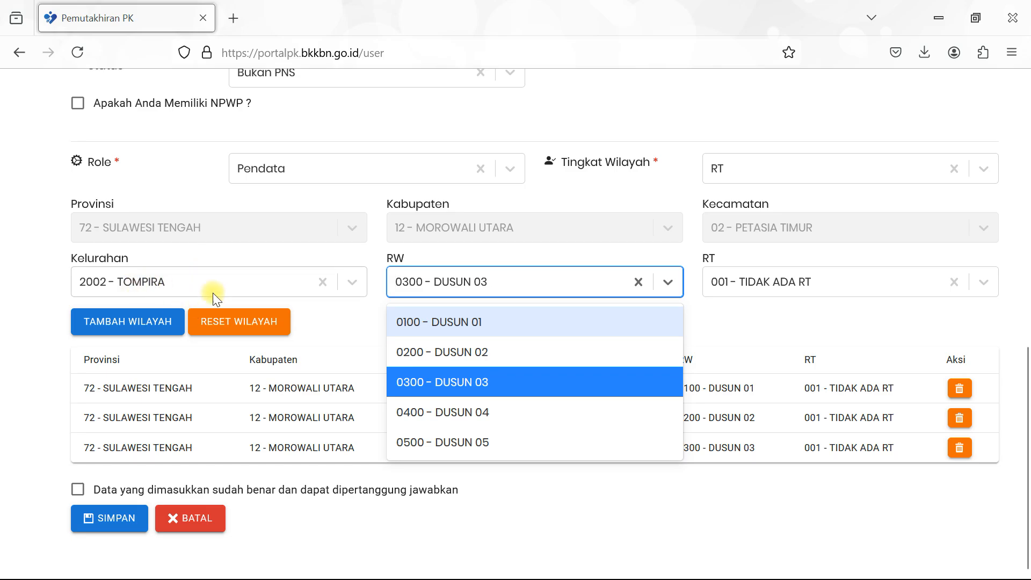
{"action": "scroll", "coordinate": [206, 293], "scroll_direction": "up", "scroll_amount": 10}
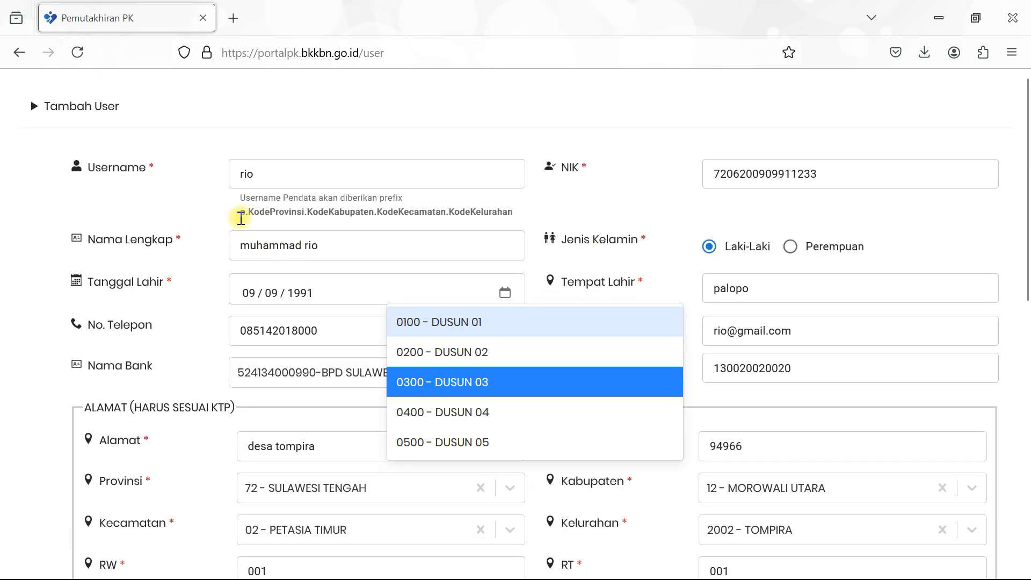
{"action": "scroll", "coordinate": [239, 217], "scroll_direction": "down", "scroll_amount": 10}
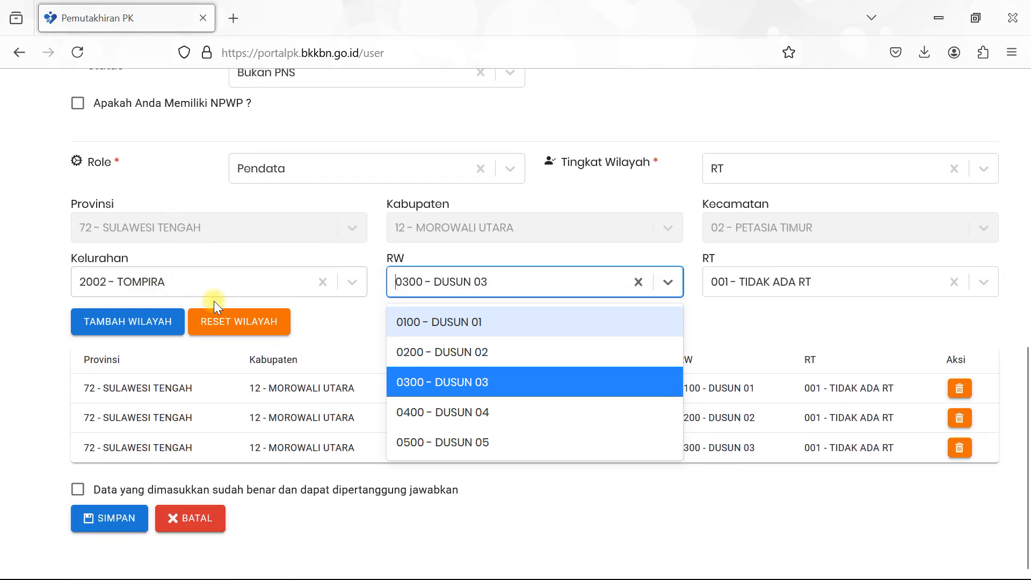
{"action": "scroll", "coordinate": [208, 295], "scroll_direction": "up", "scroll_amount": 10}
{"action": "scroll", "coordinate": [240, 260], "scroll_direction": "down", "scroll_amount": 10}
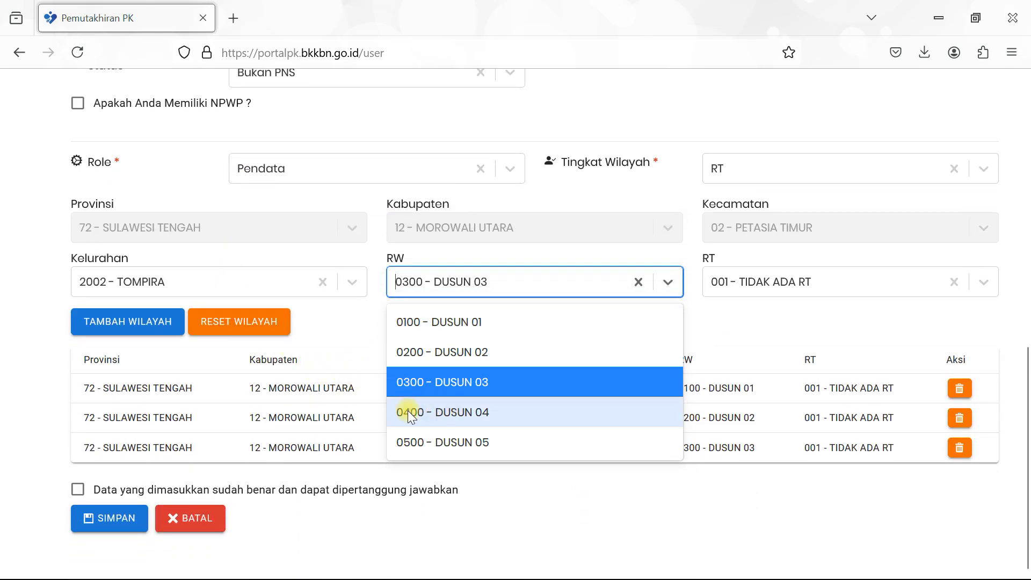
{"action": "left_click", "coordinate": [7, 403]}
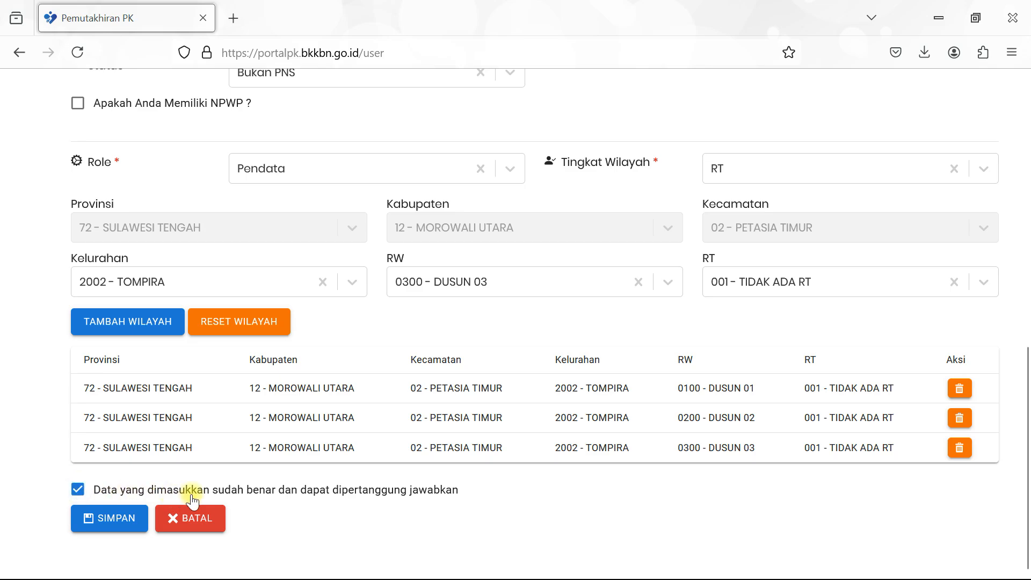
- Save the new Pendata user with SIMPAN, which fails with a Gagal Simpan error about the Supervisor user
{"action": "scroll", "coordinate": [345, 444], "scroll_direction": "up", "scroll_amount": 10}
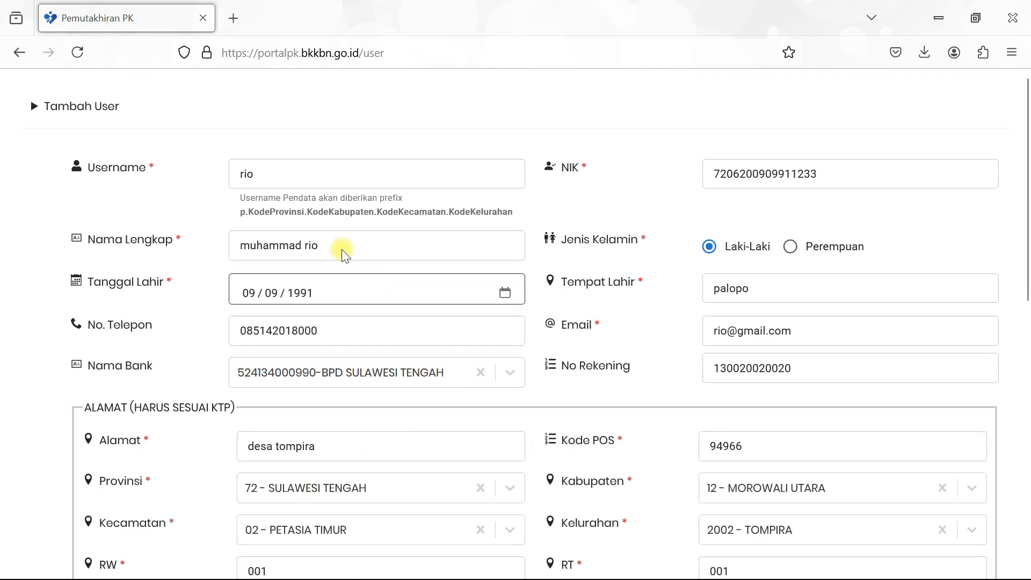
{"action": "scroll", "coordinate": [309, 367], "scroll_direction": "down", "scroll_amount": 10}
{"action": "left_click", "coordinate": [133, 519]}
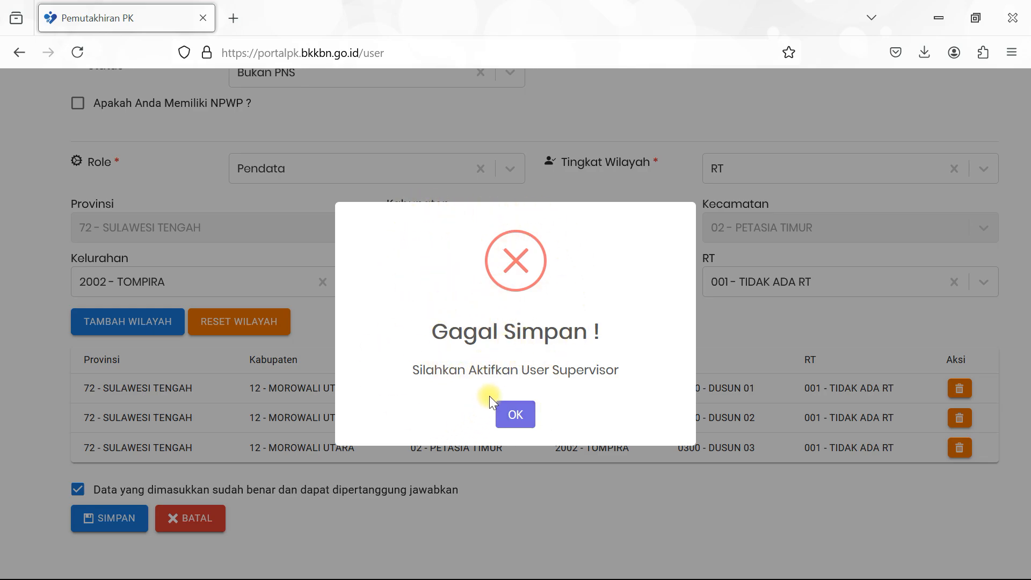
- Dismiss the Gagal Simpan error and check that the form still holds its three TOMPIRA wilayah rows
{"action": "left_click", "coordinate": [509, 418]}
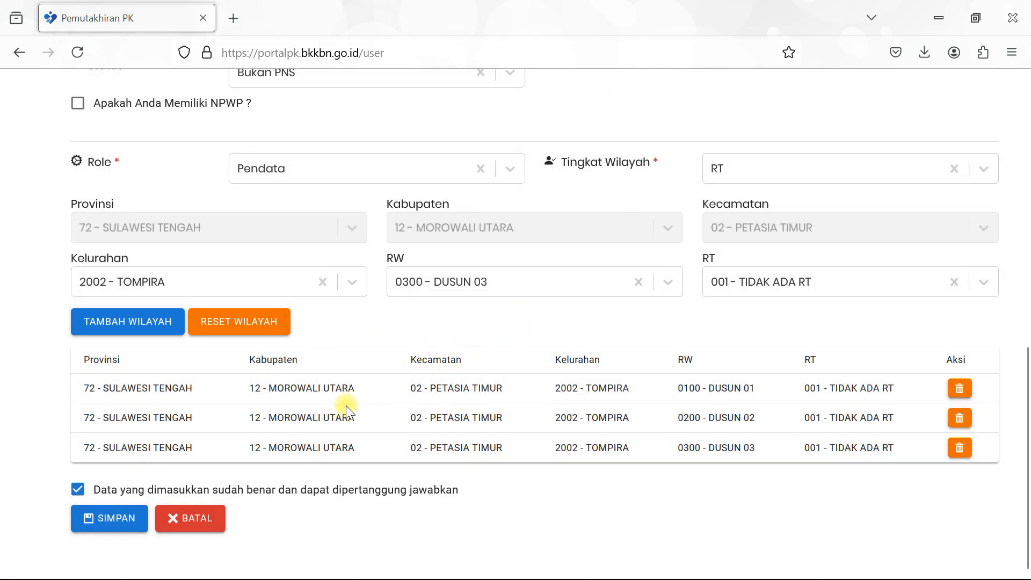
{"action": "scroll", "coordinate": [404, 349], "scroll_direction": "up", "scroll_amount": 15}
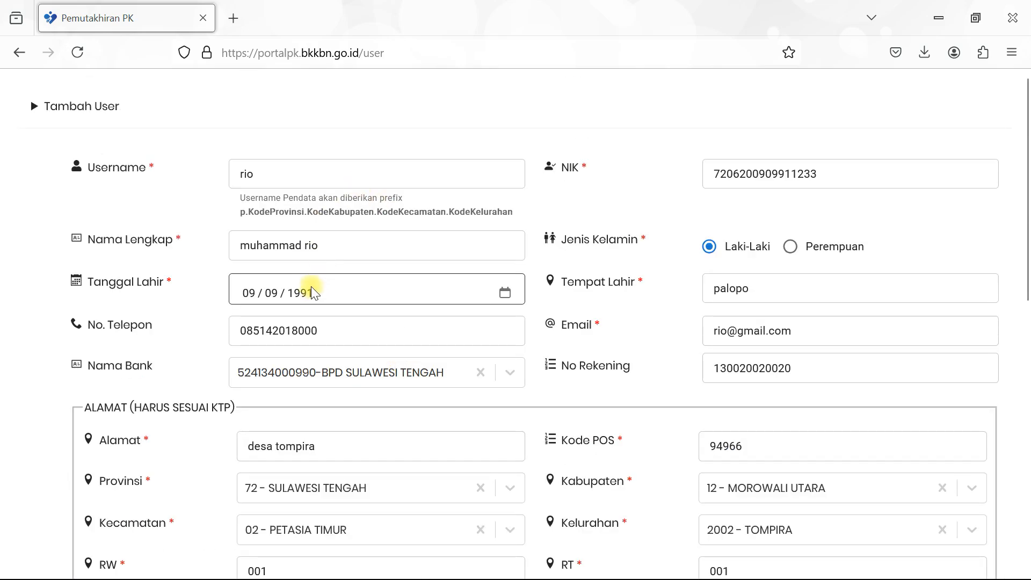
{"action": "scroll", "coordinate": [351, 252], "scroll_direction": "down", "scroll_amount": 15}
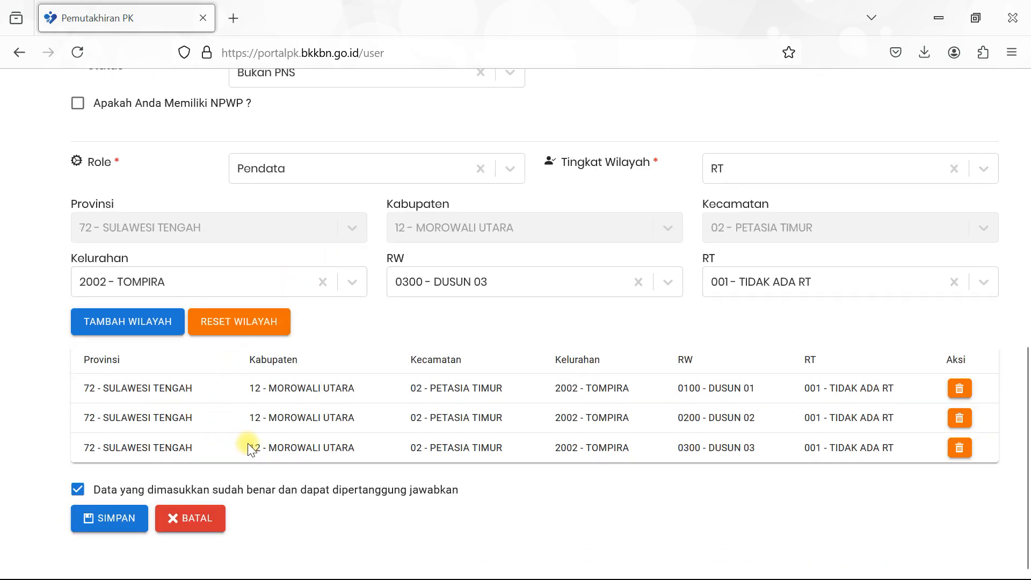